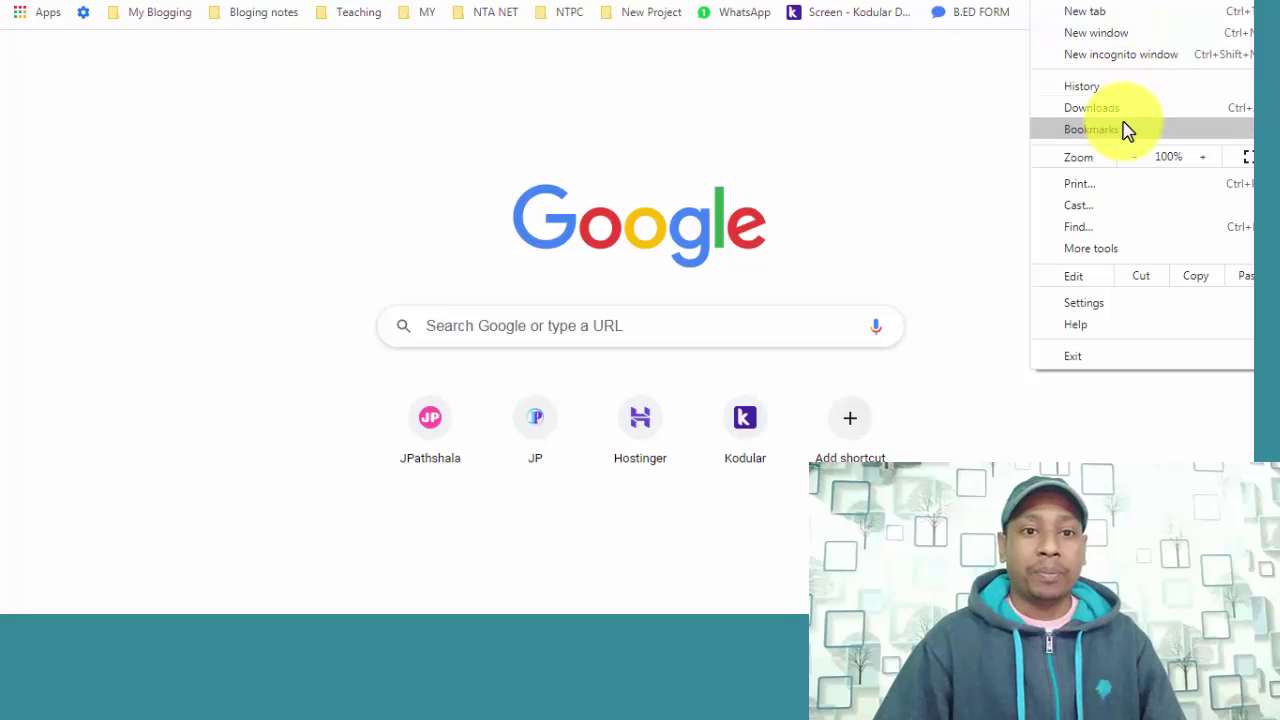
Open the Ezoic website in a new incognito window
left_click(1110, 64)
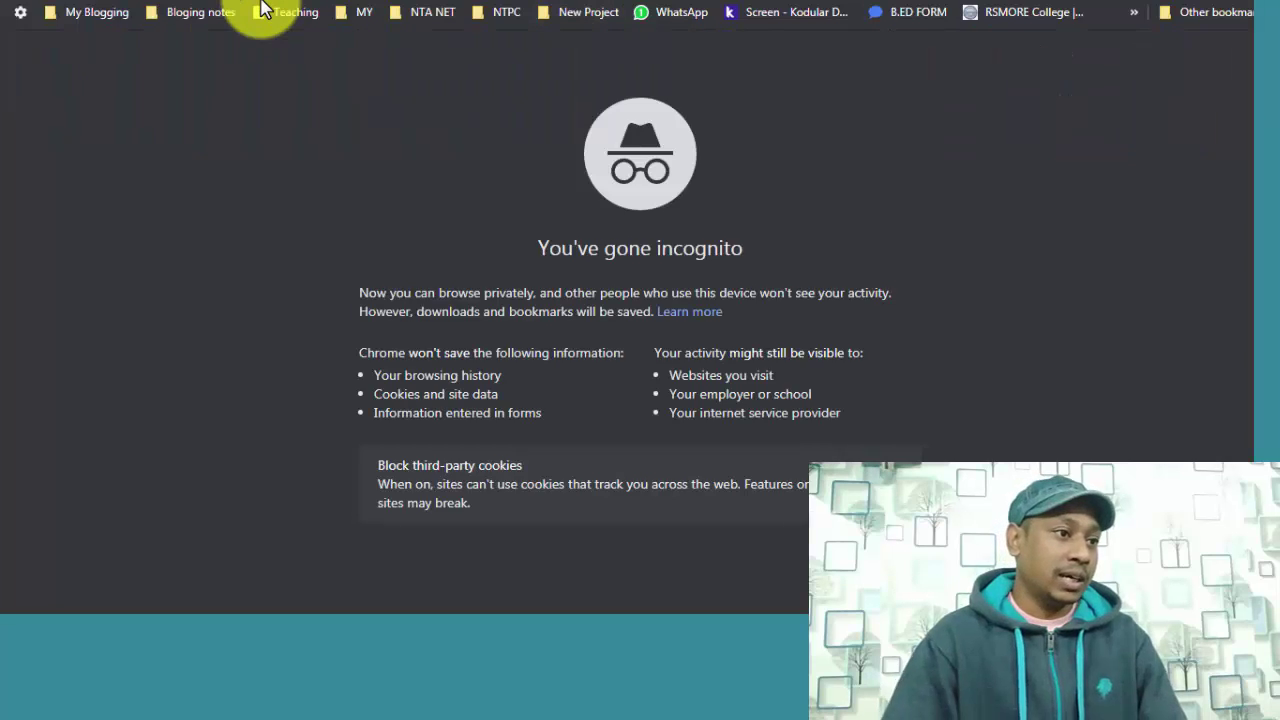
type("ez")
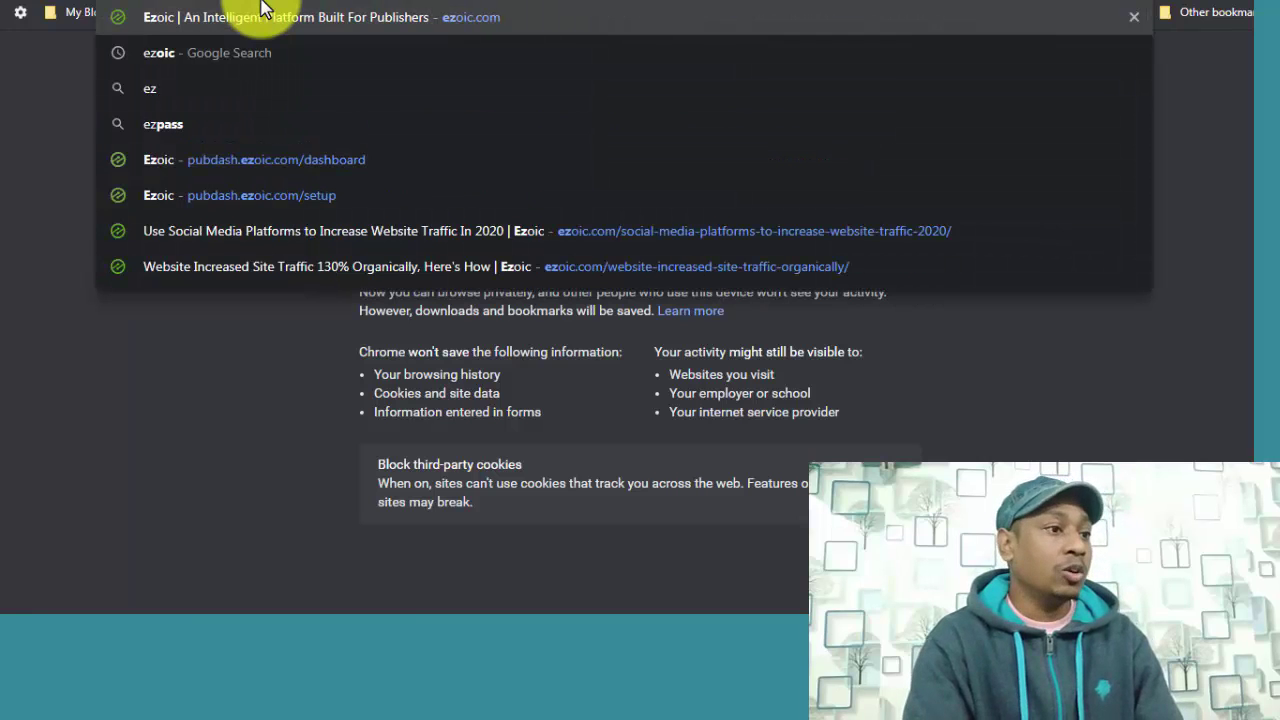
key("Return")
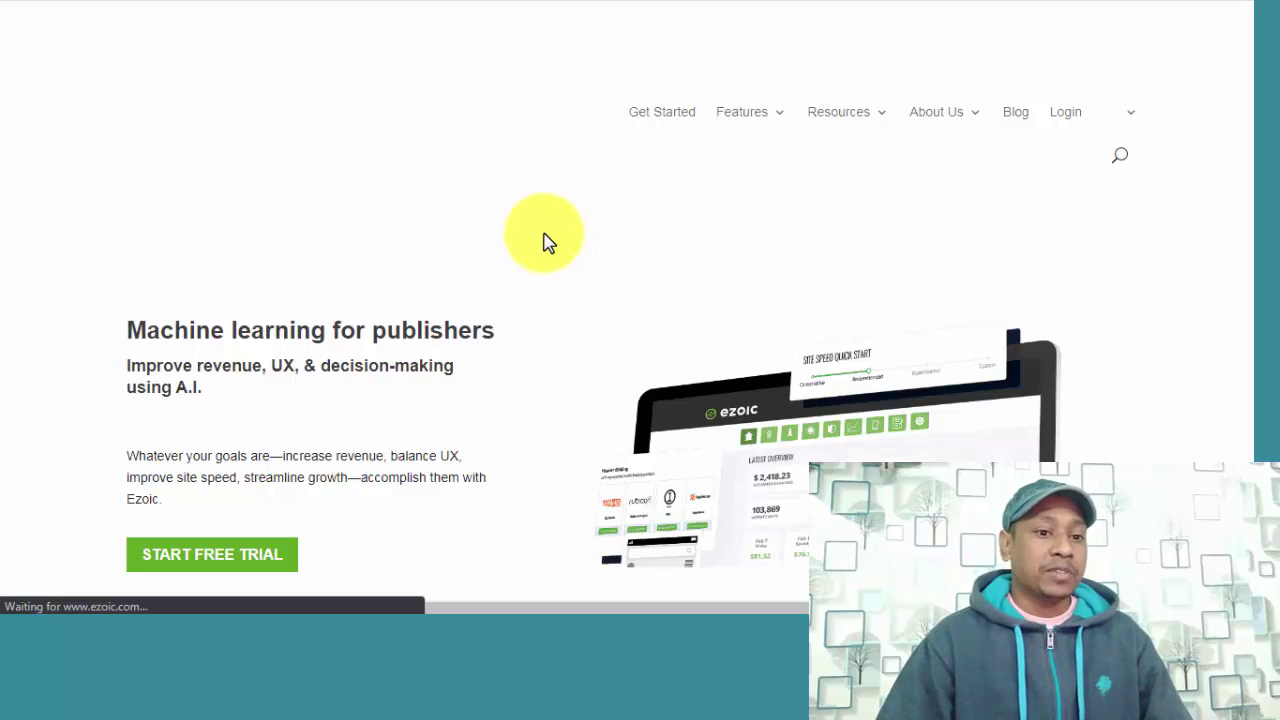
Look over the Ezoic homepage and open its Get Started sign-up page
scroll(548, 242, "down", 2)
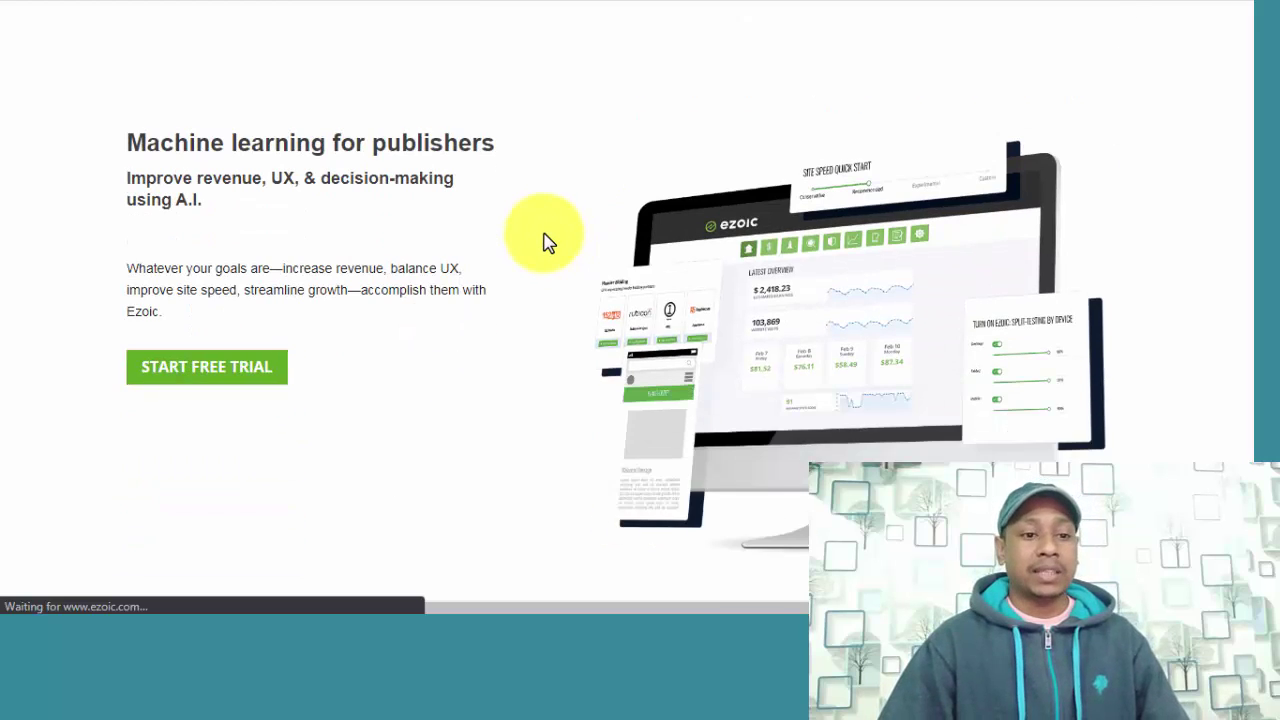
scroll(548, 242, "up", 2)
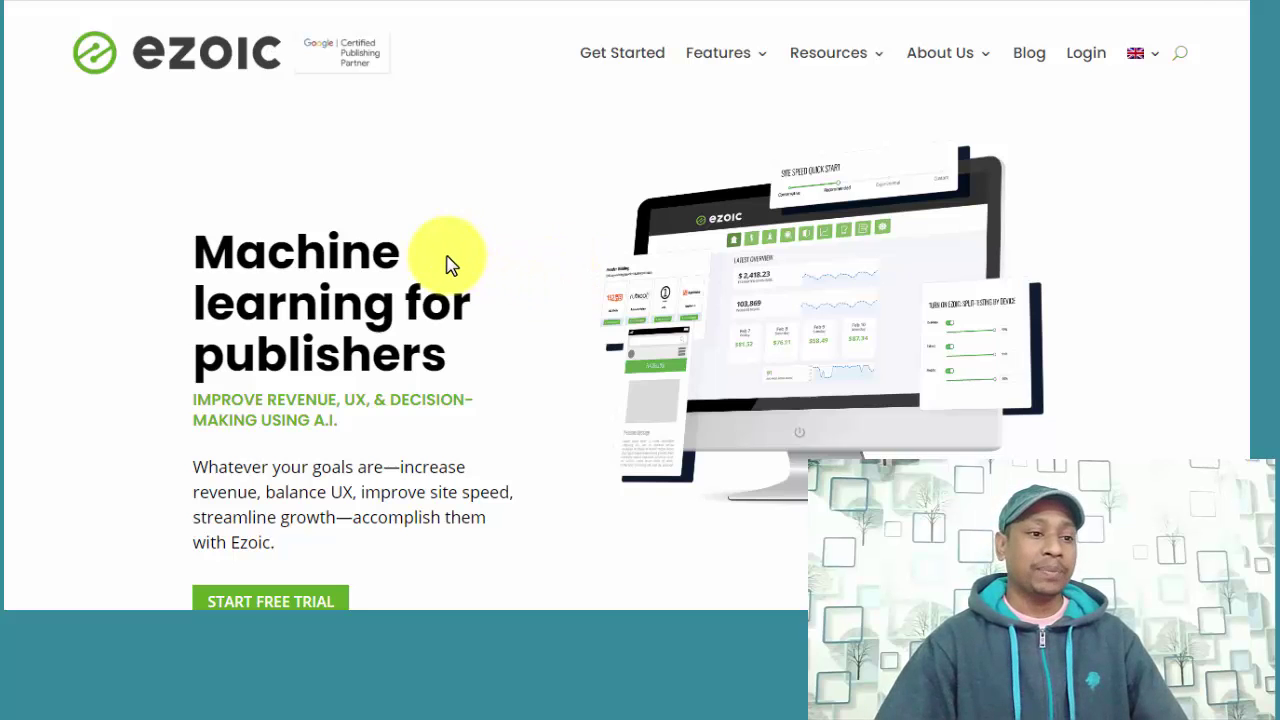
scroll(468, 417, "down", 2)
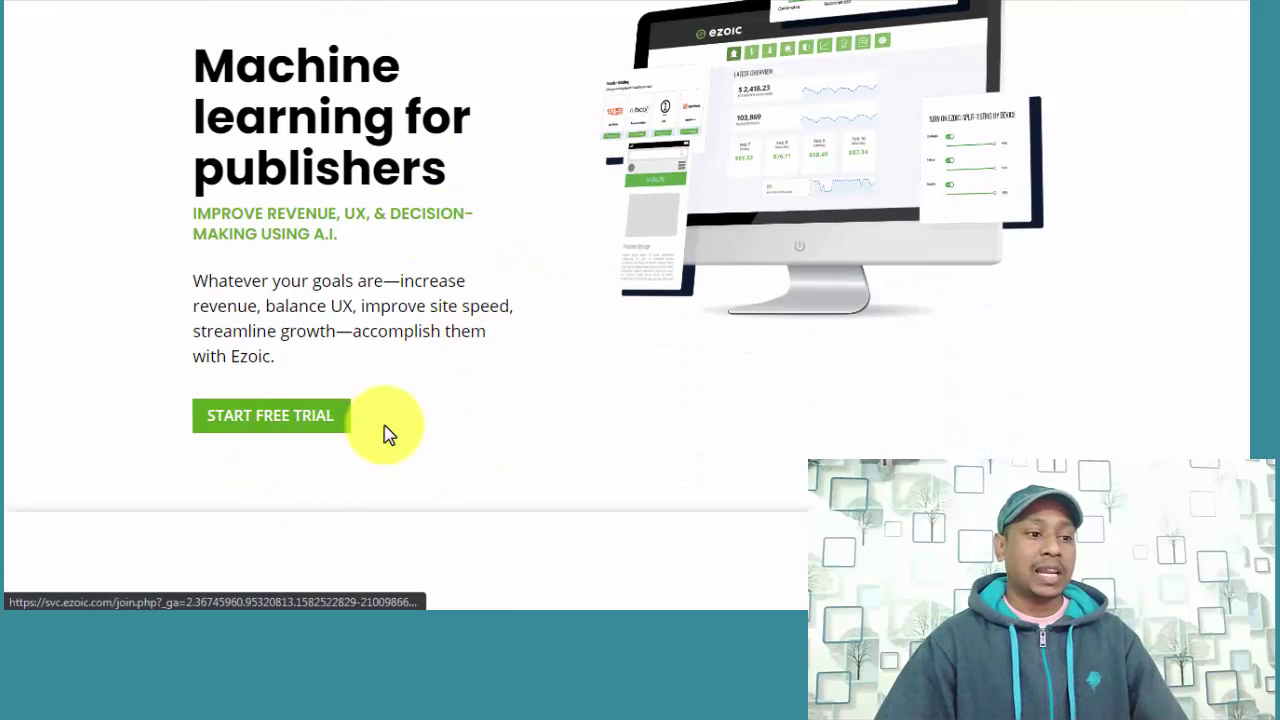
scroll(500, 410, "up", 2)
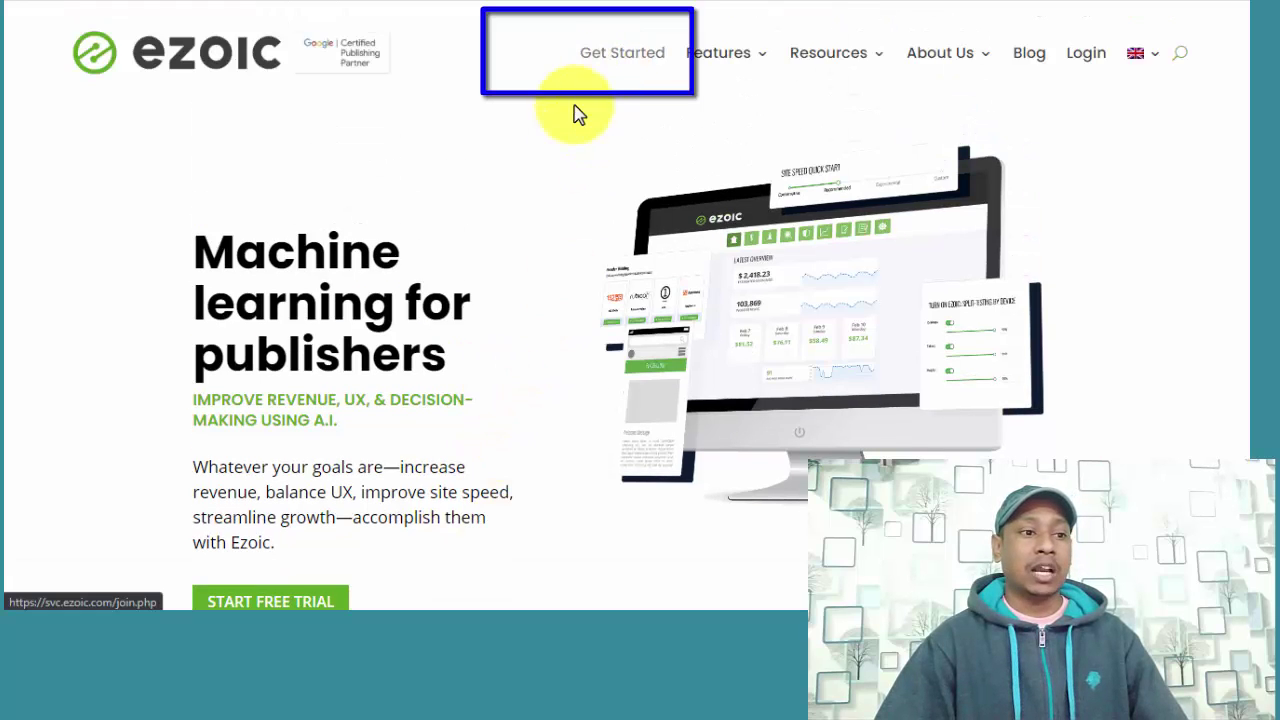
left_click(622, 70)
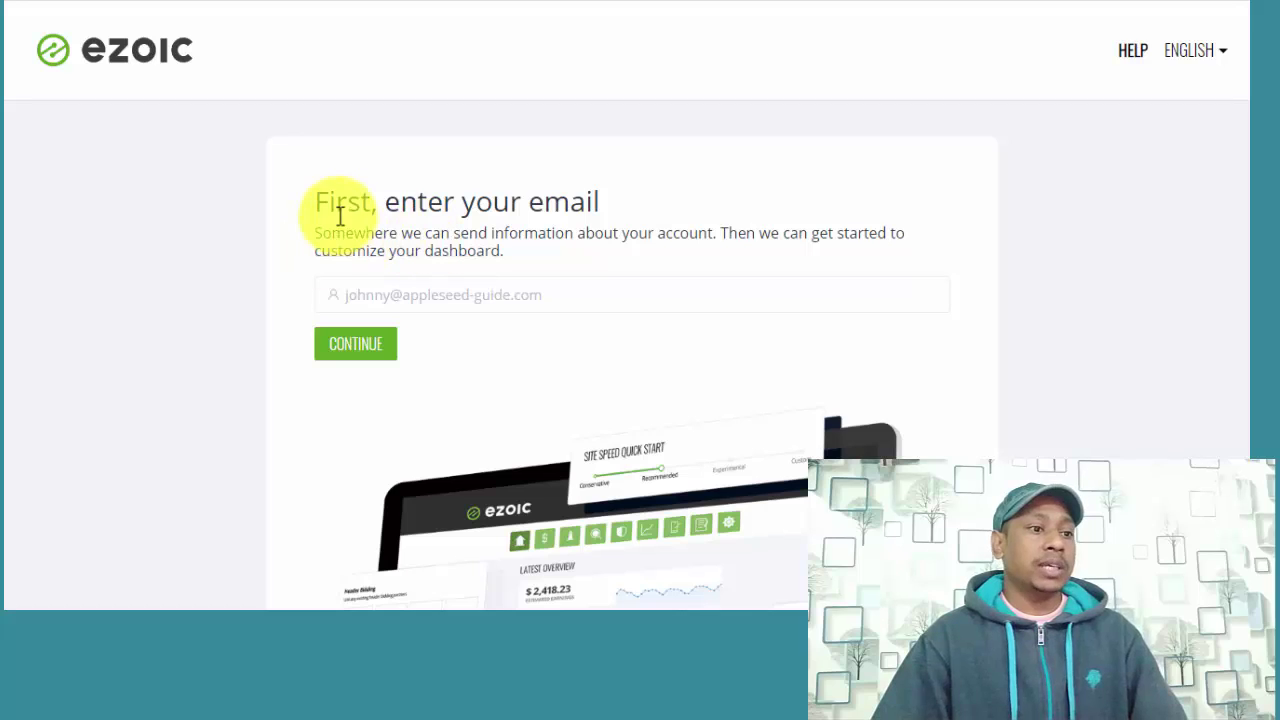
triple_click(686, 209)
left_click(720, 234)
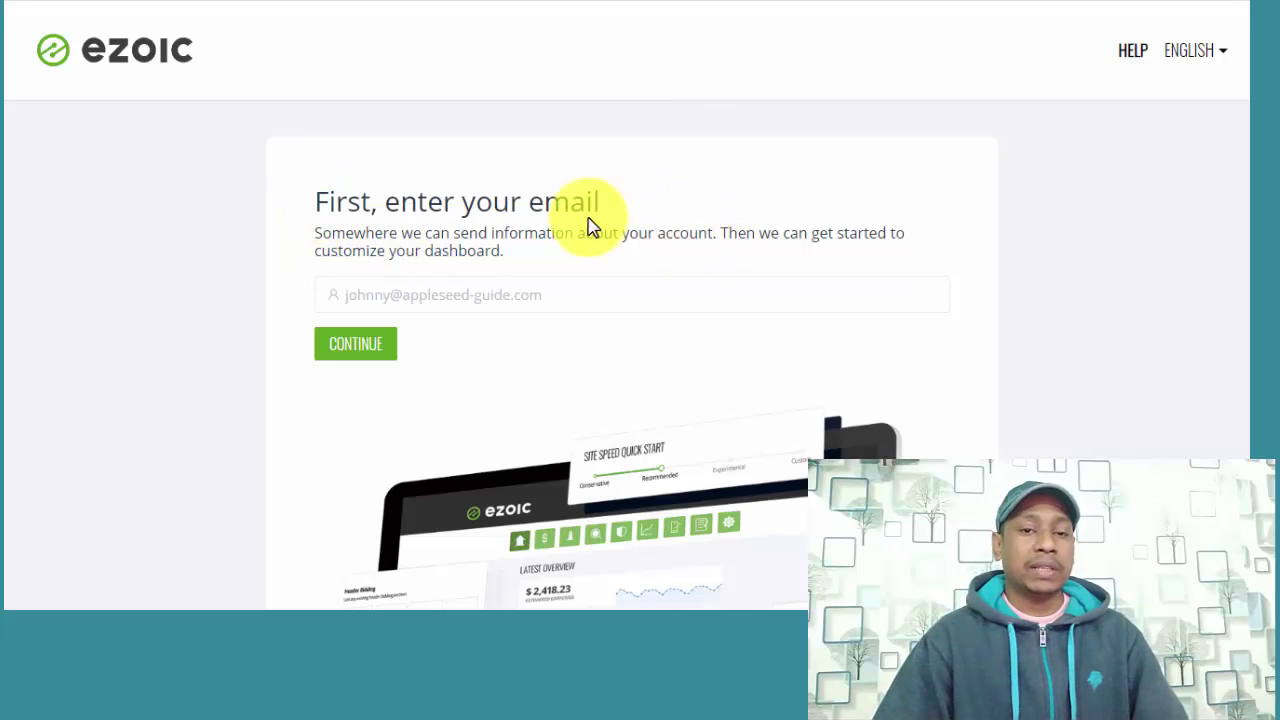
left_click_drag(315, 201, 529, 206)
left_click(458, 229)
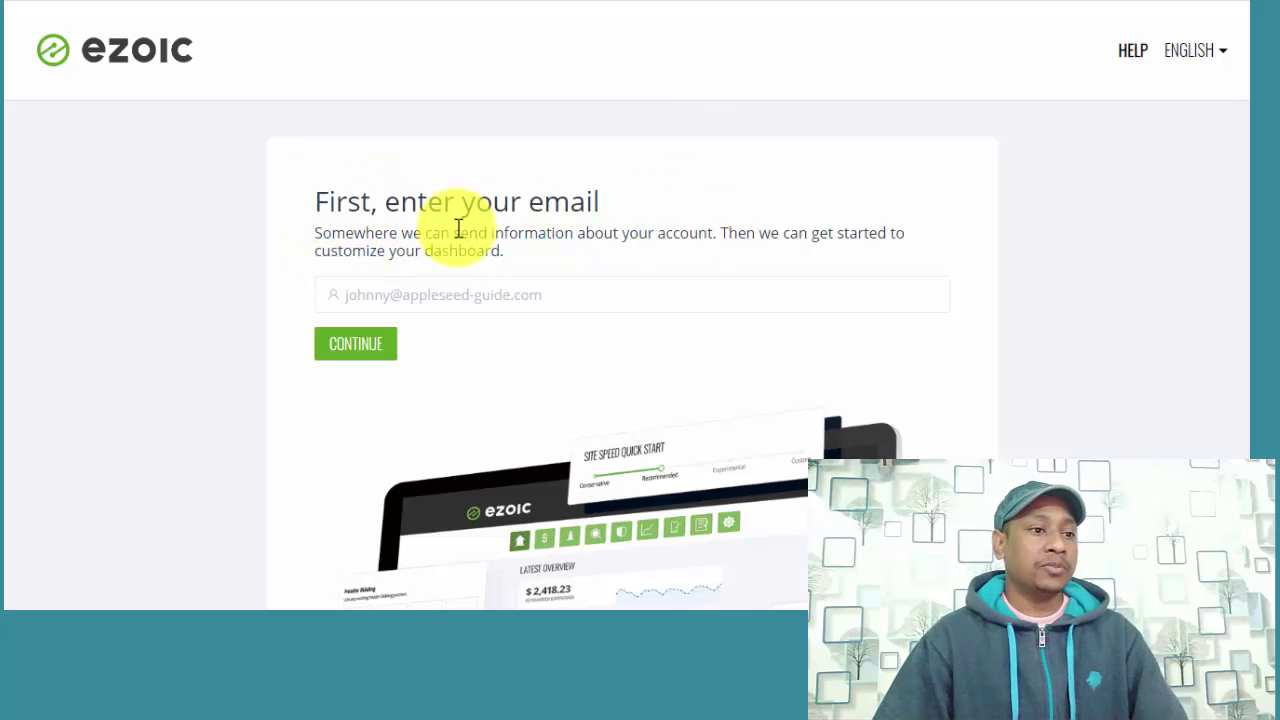
left_click_drag(400, 202, 657, 211)
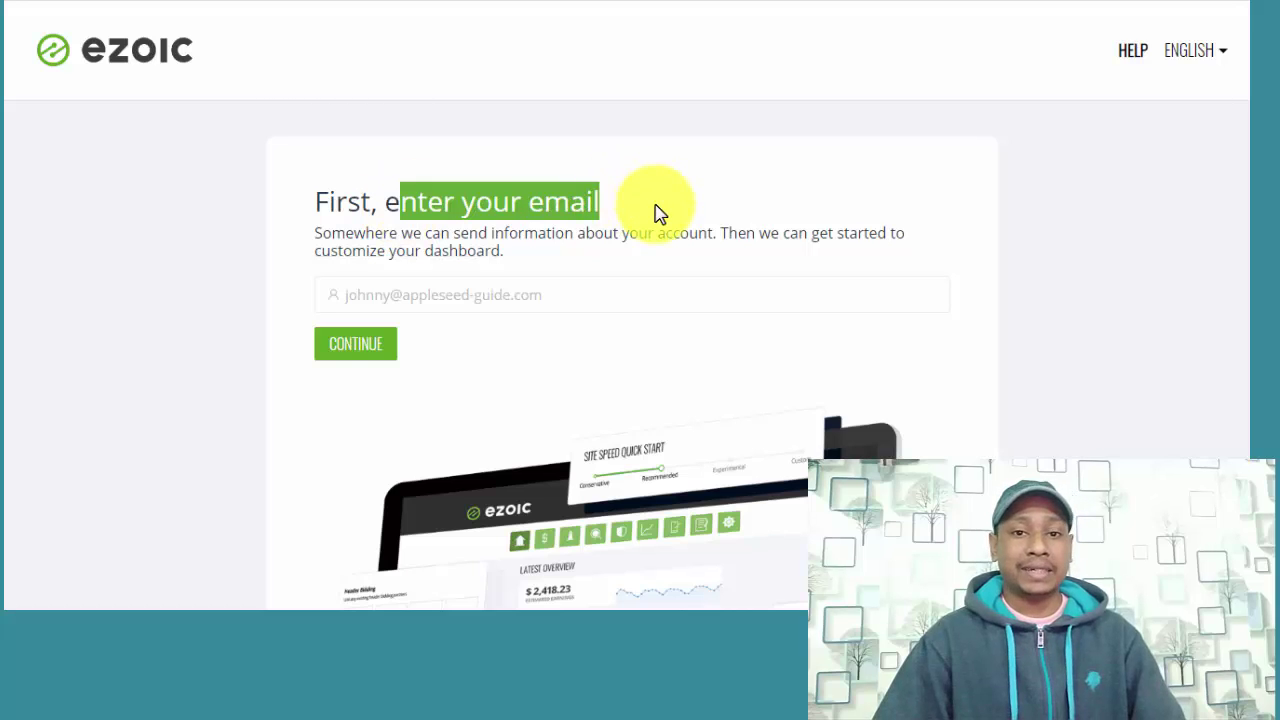
left_click(346, 201)
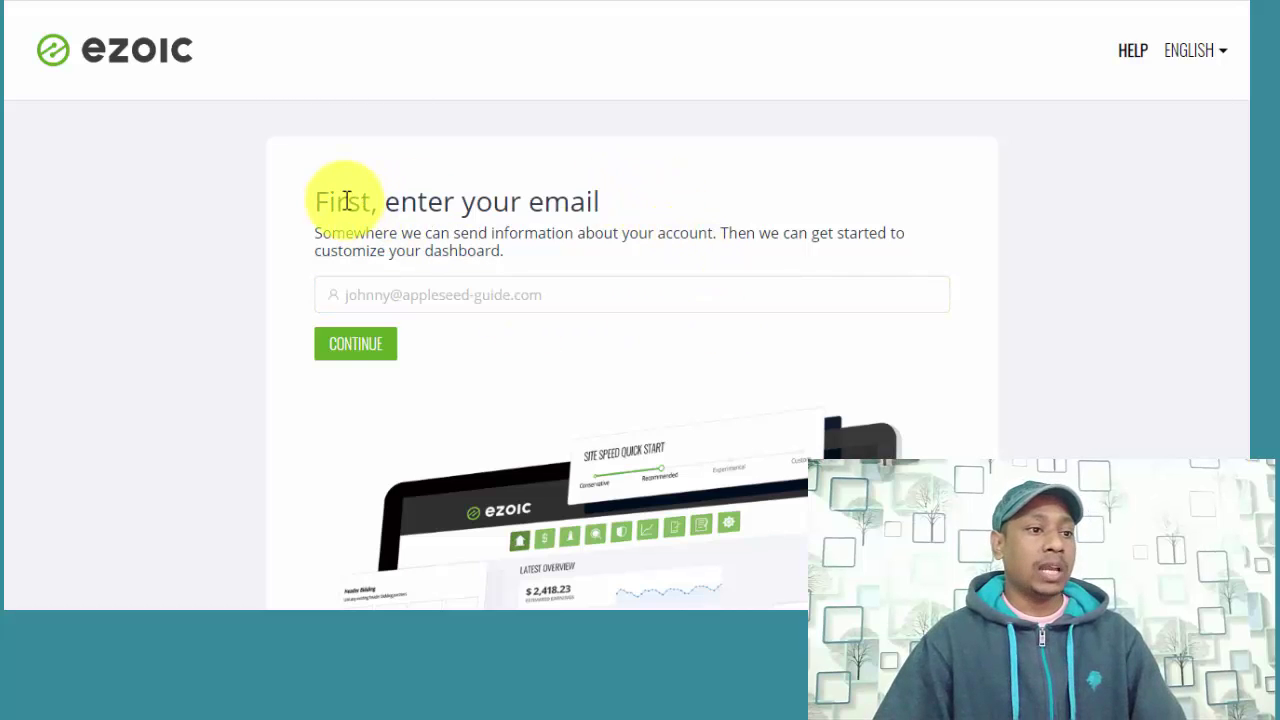
left_click_drag(320, 196, 597, 196)
Try to continue the Ezoic sign-up with the saved e-mail address
left_click(535, 298)
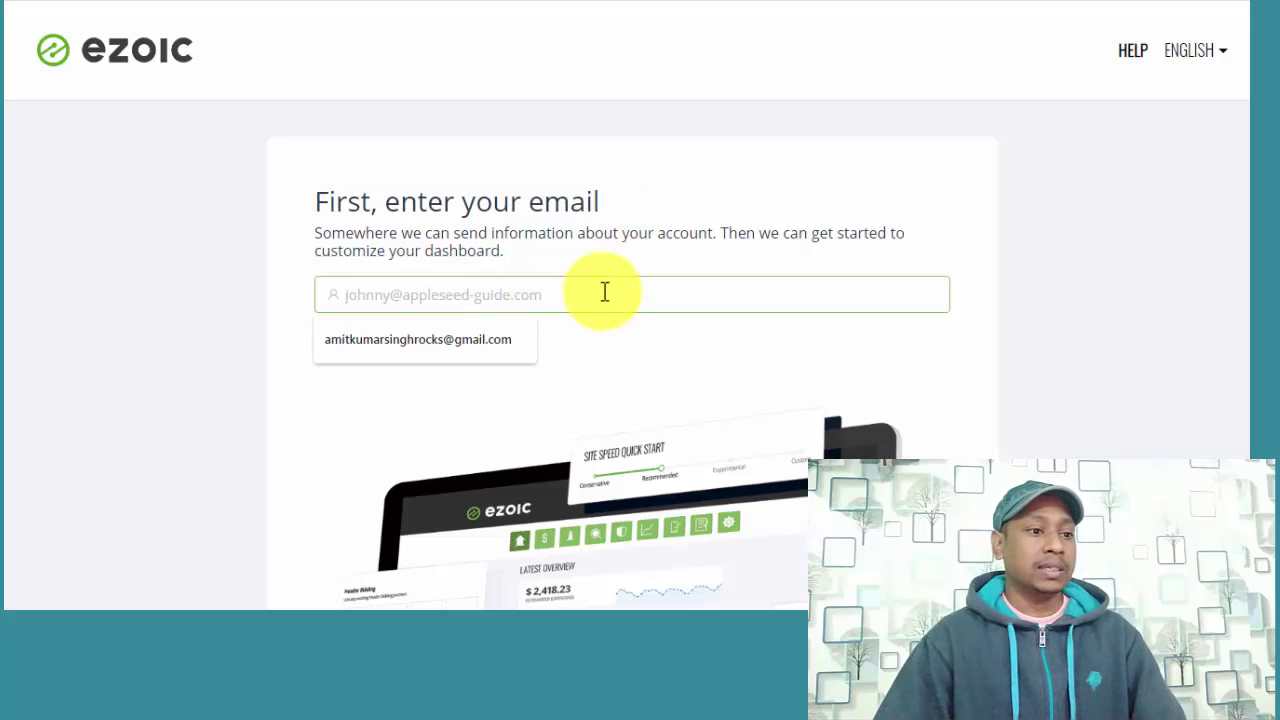
left_click(436, 339)
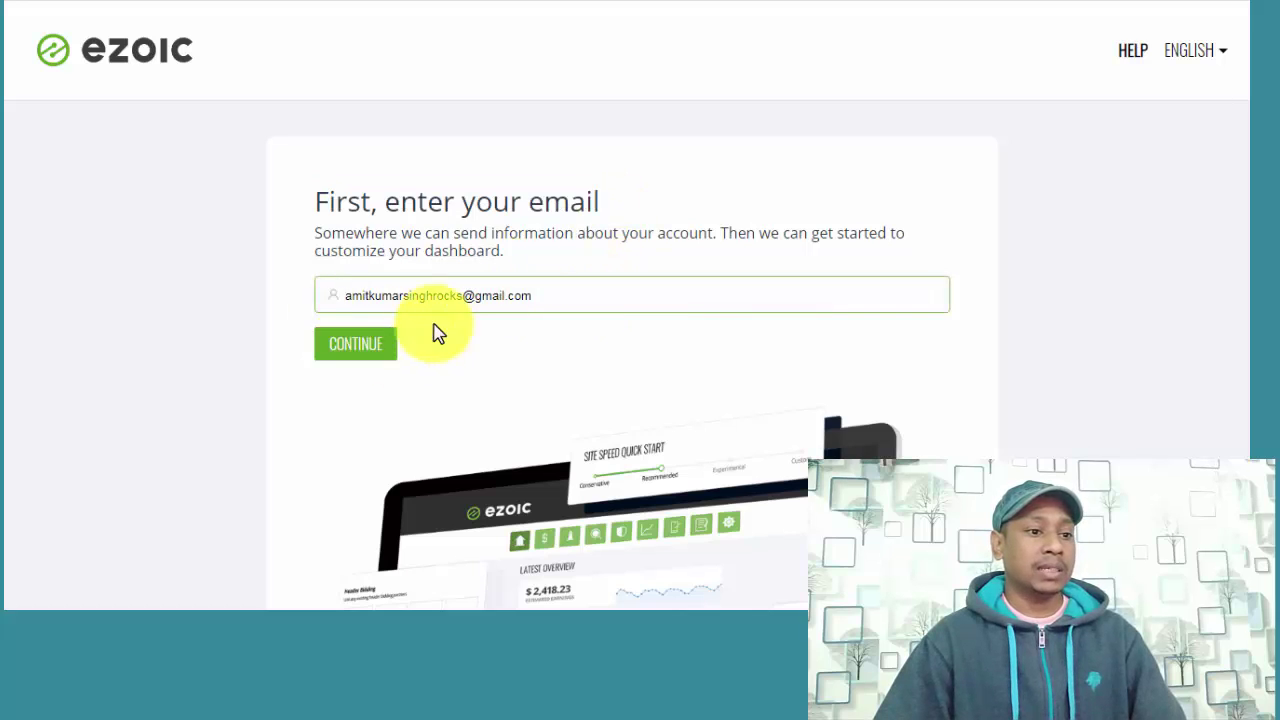
left_click(346, 347)
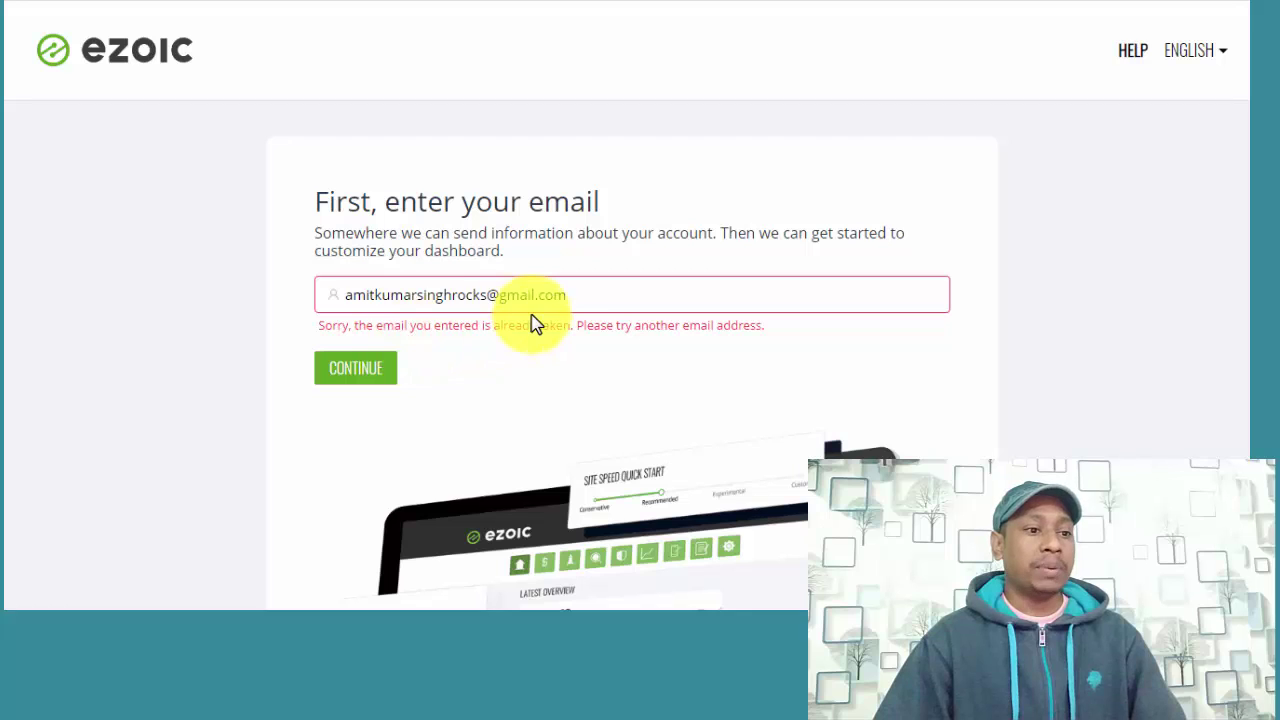
left_click_drag(435, 327, 812, 340)
left_click(990, 337)
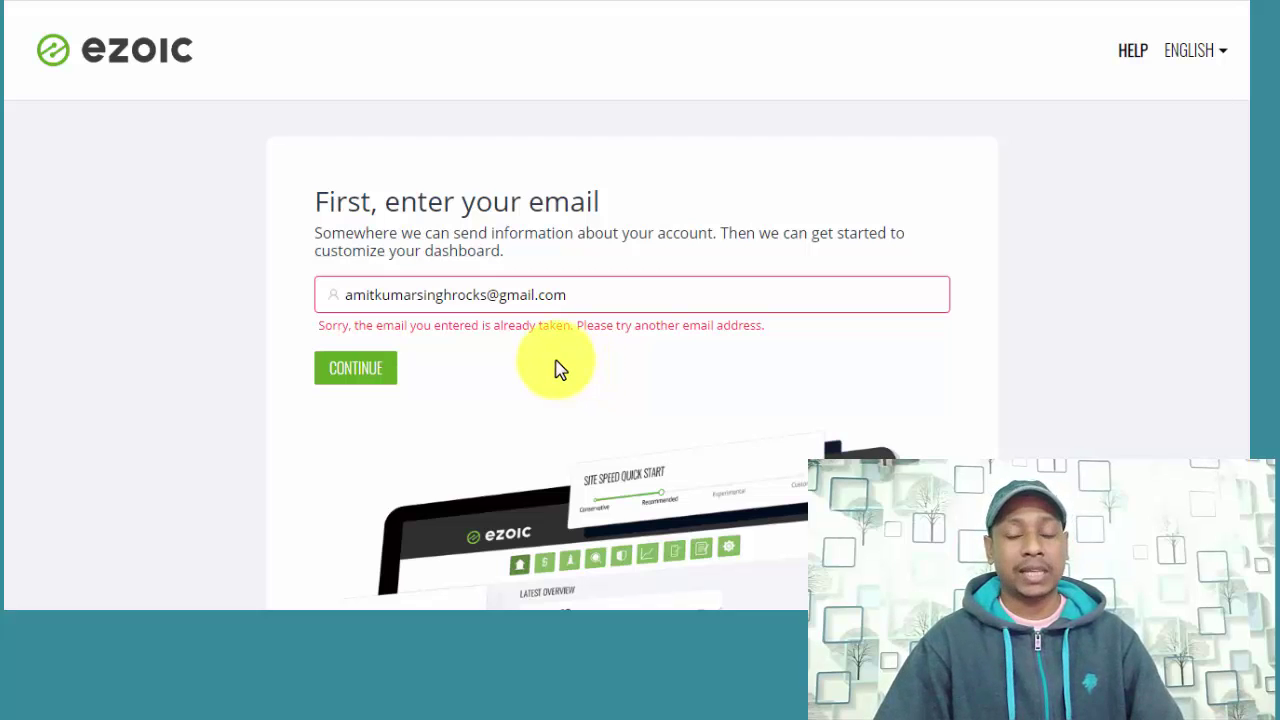
double_click(434, 294)
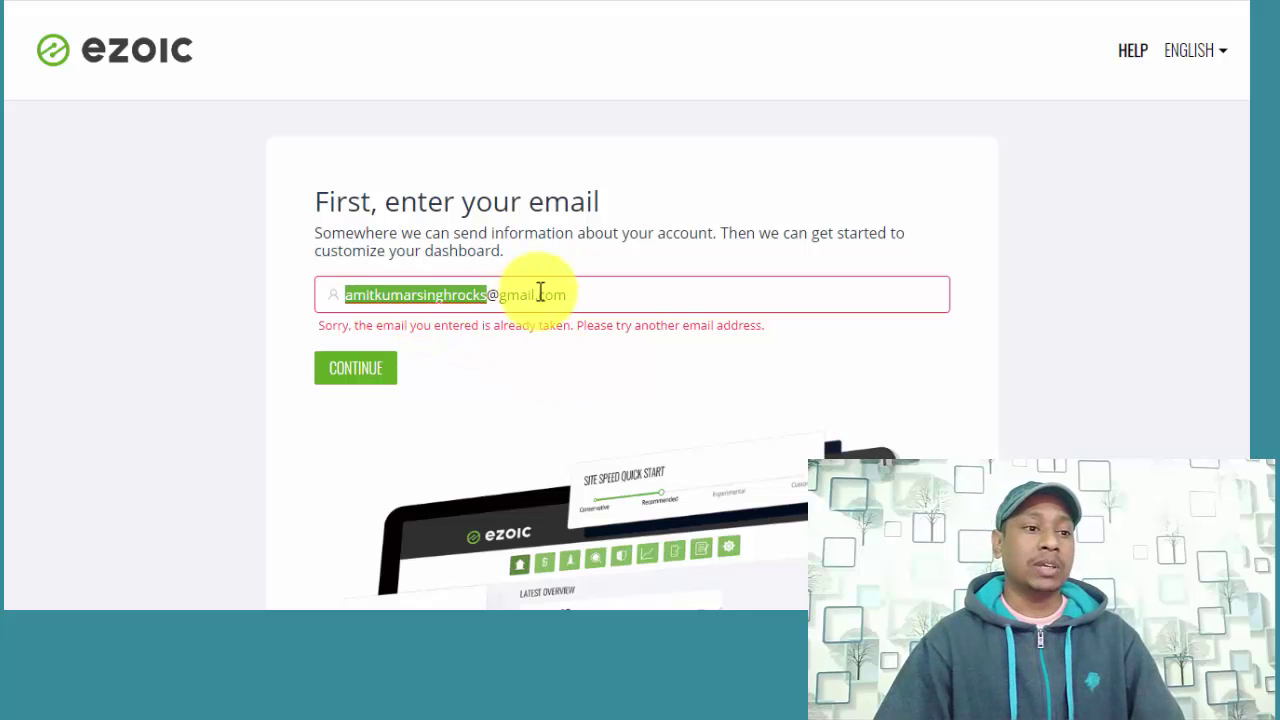
left_click(538, 294)
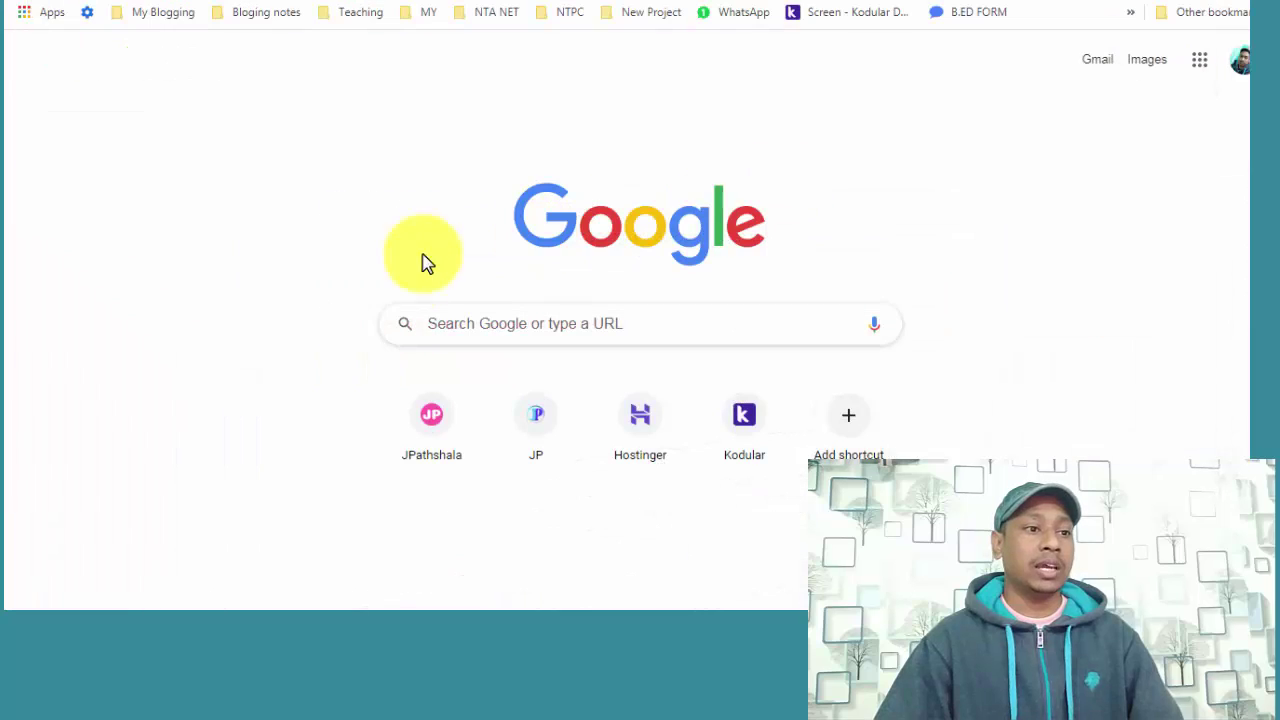
Open the Ezoic publisher dashboard in the regular, non-incognito browser window
left_click(283, 5)
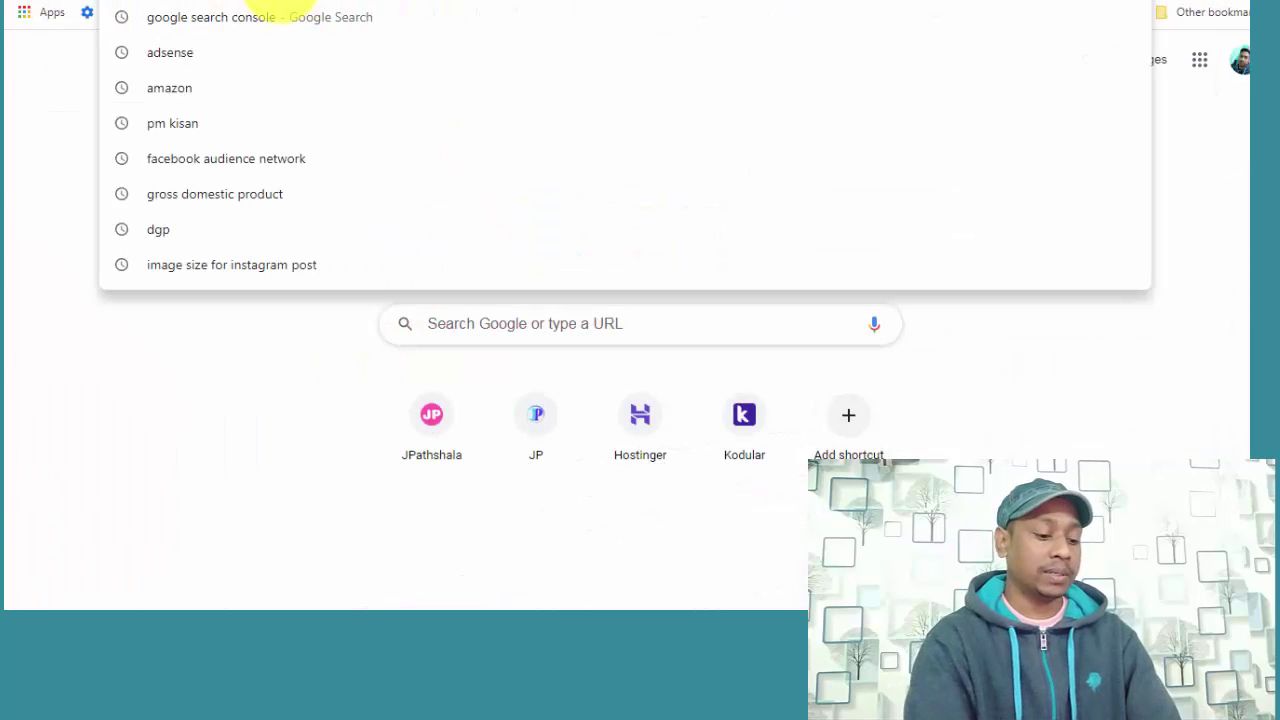
type("ez")
key("Return")
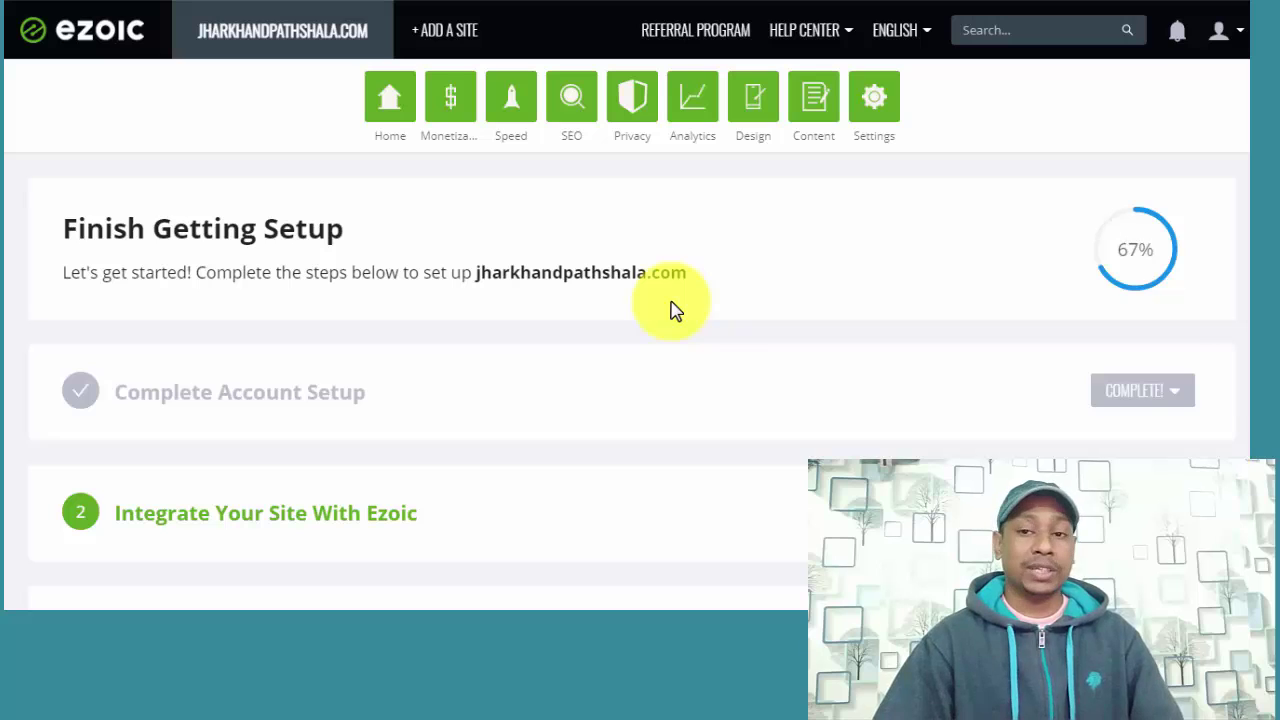
View the site's Home overview for the last 30 days, and return to the Finish Getting Setup checklist through Monetization
left_click(400, 112)
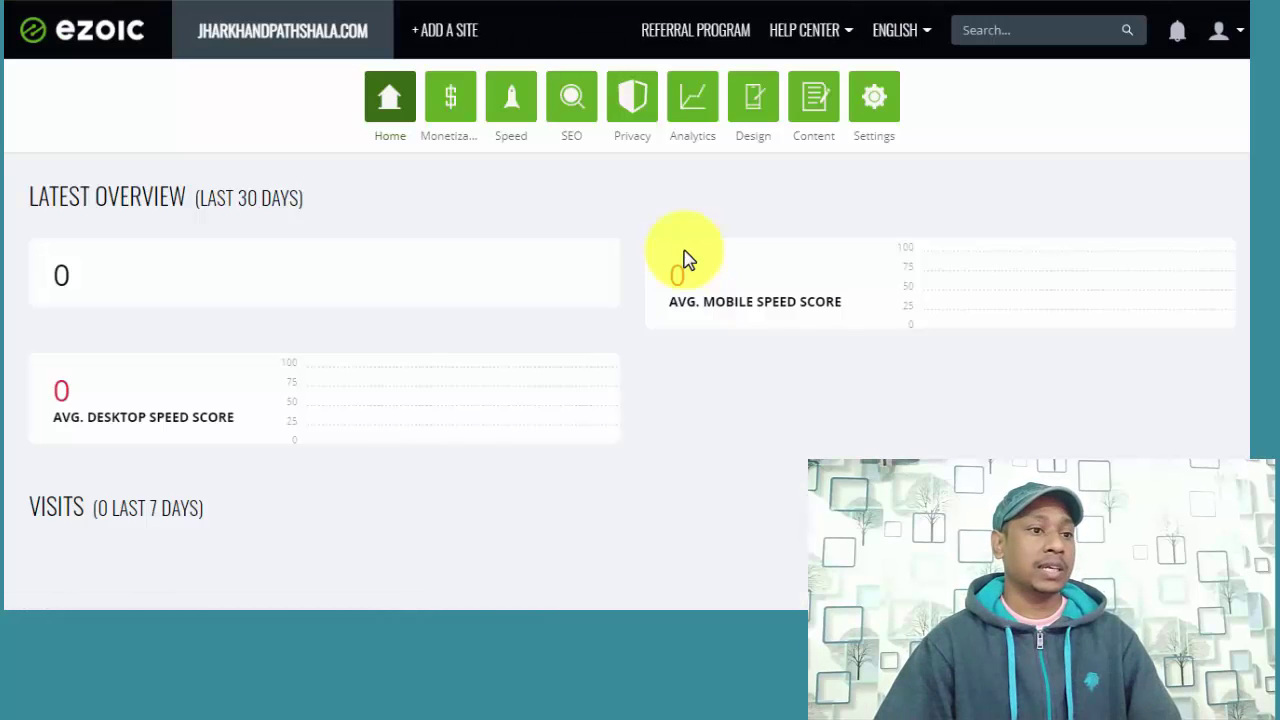
left_click(451, 124)
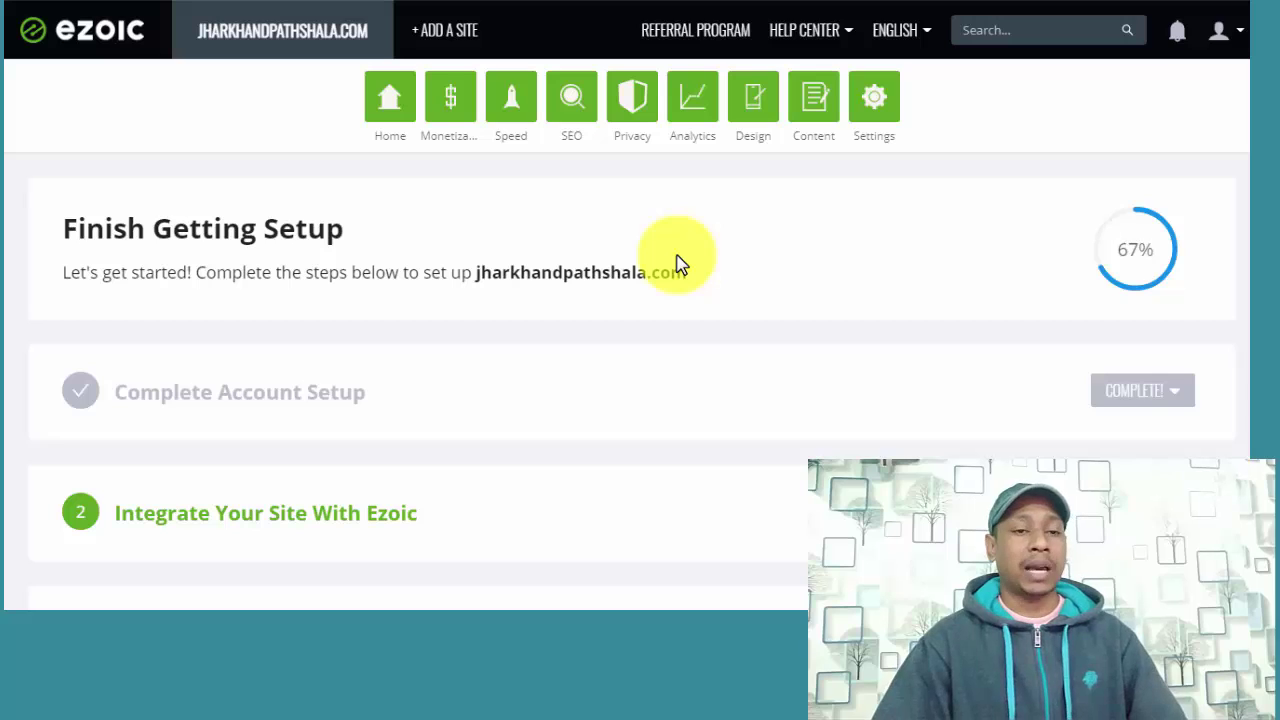
left_click_drag(449, 272, 757, 262)
left_click(757, 262)
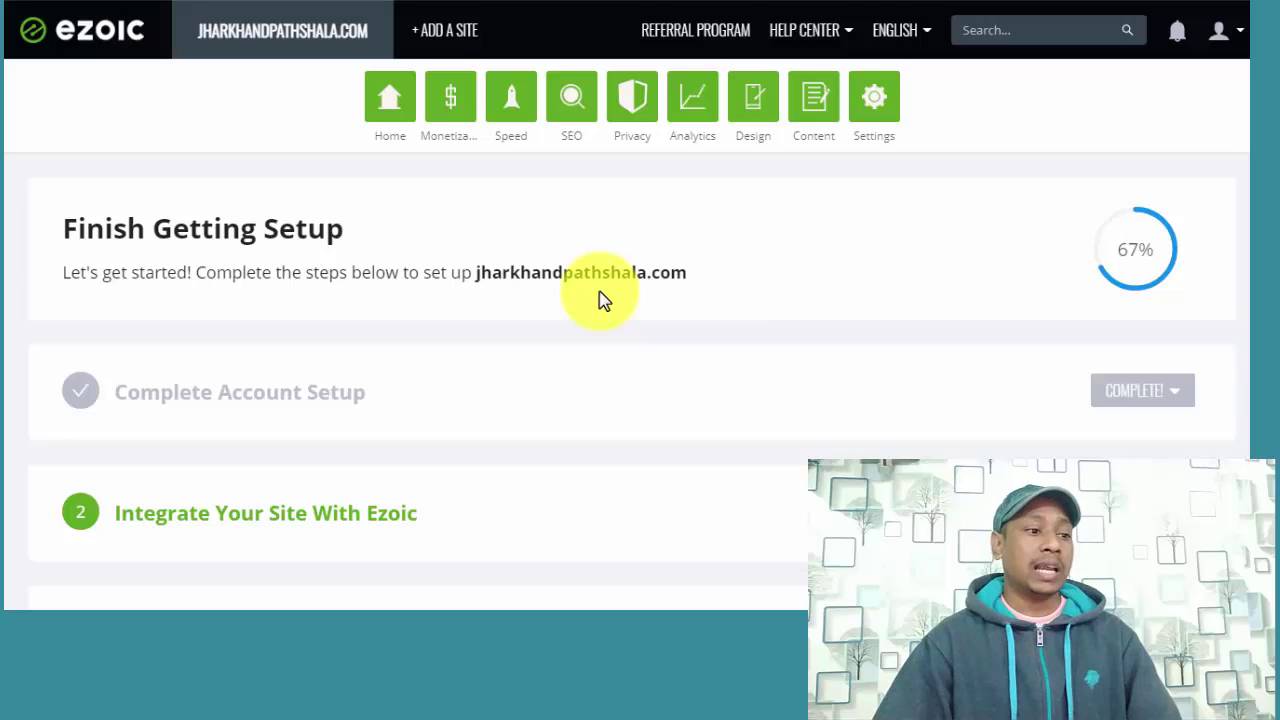
Expand the Integrate Your Site With Ezoic setup step to show the available integration methods
scroll(600, 298, "down", 2)
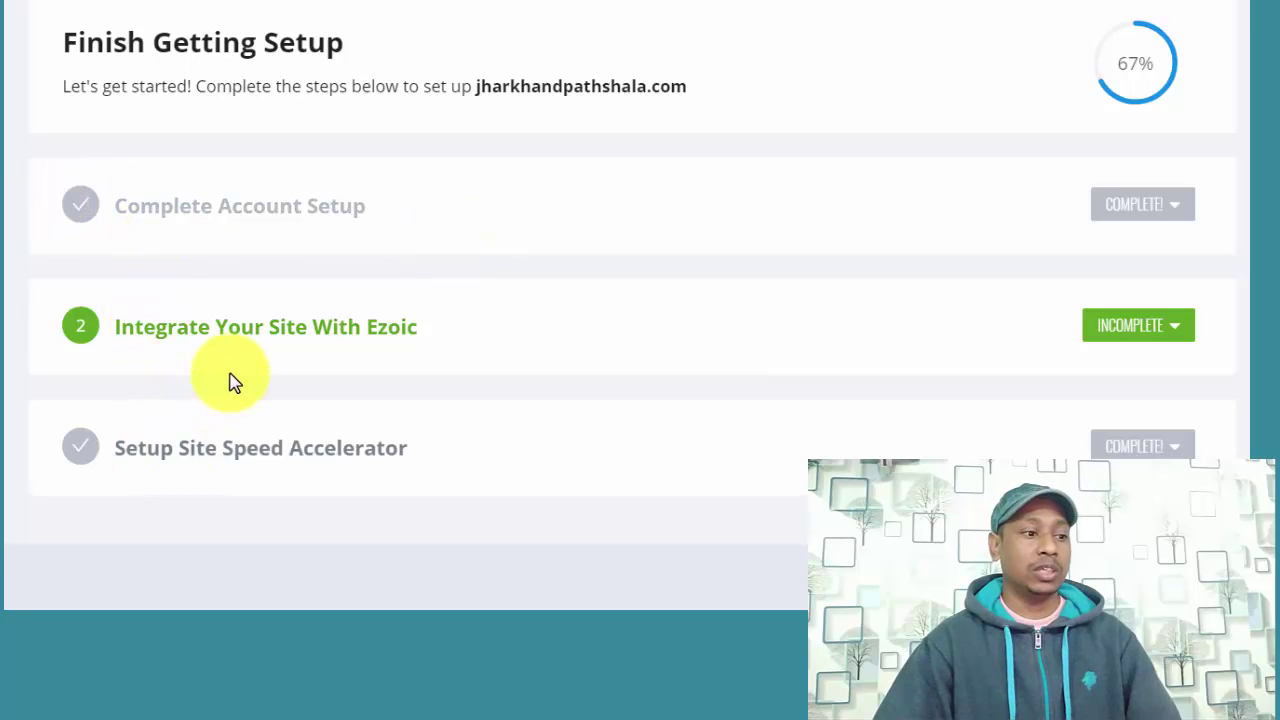
scroll(240, 370, "down", 1)
scroll(400, 315, "up", 2)
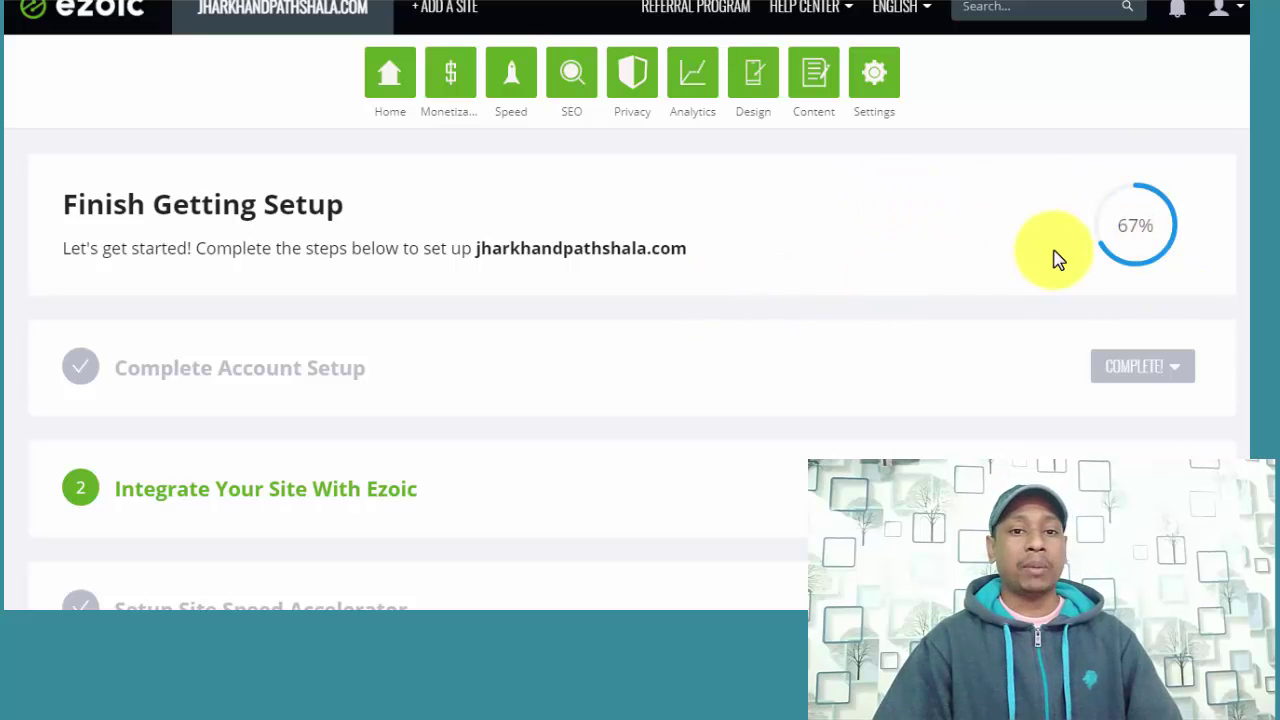
scroll(1051, 255, "down", 1)
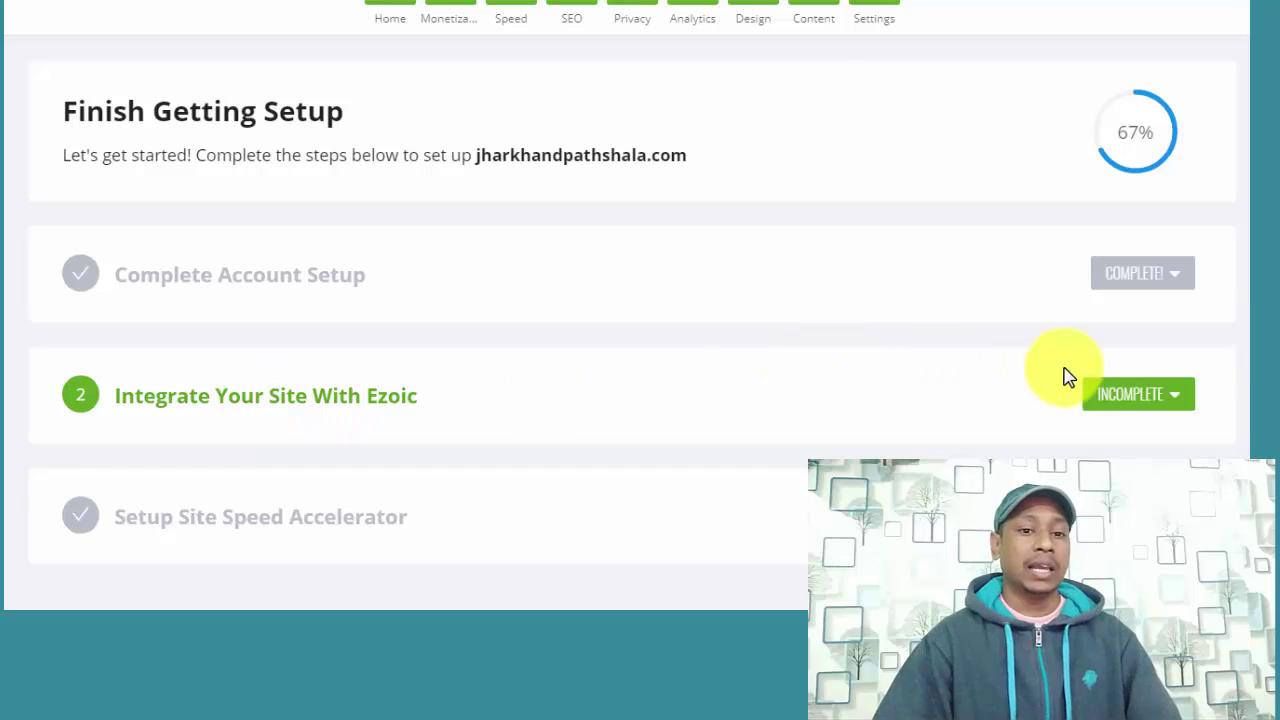
left_click(1104, 396)
scroll(613, 367, "down", 4)
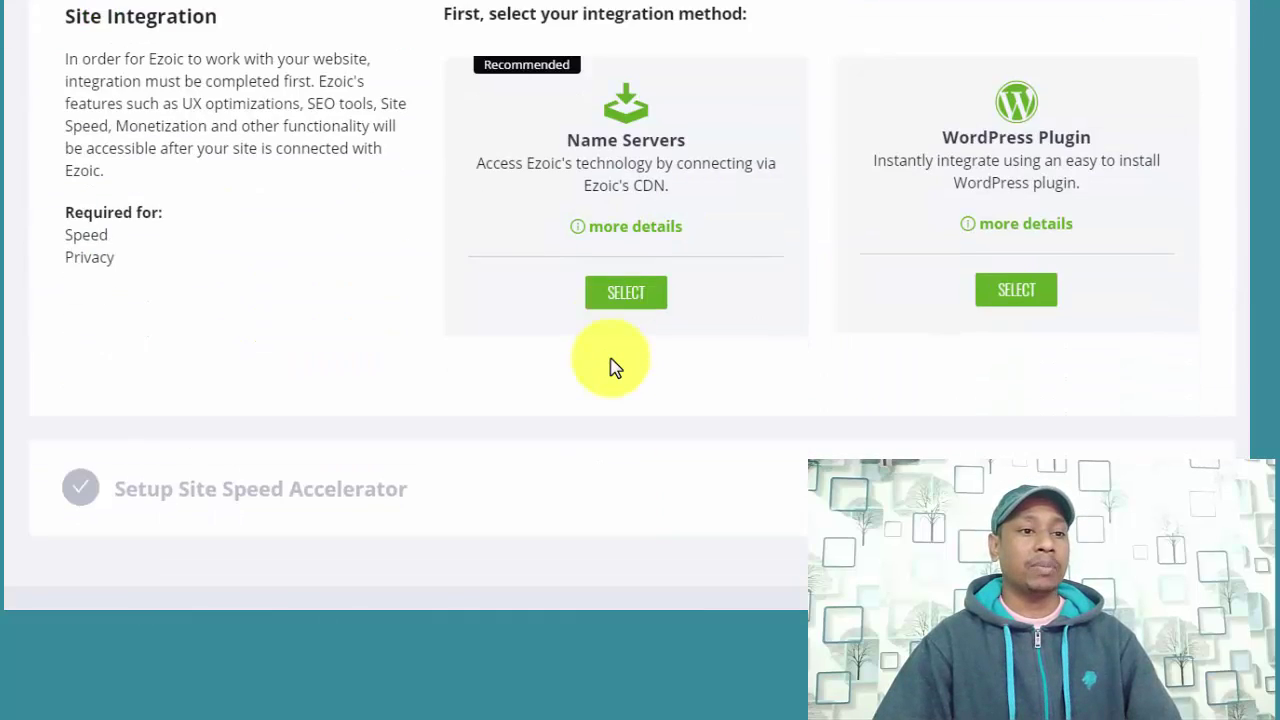
scroll(608, 366, "up", 2)
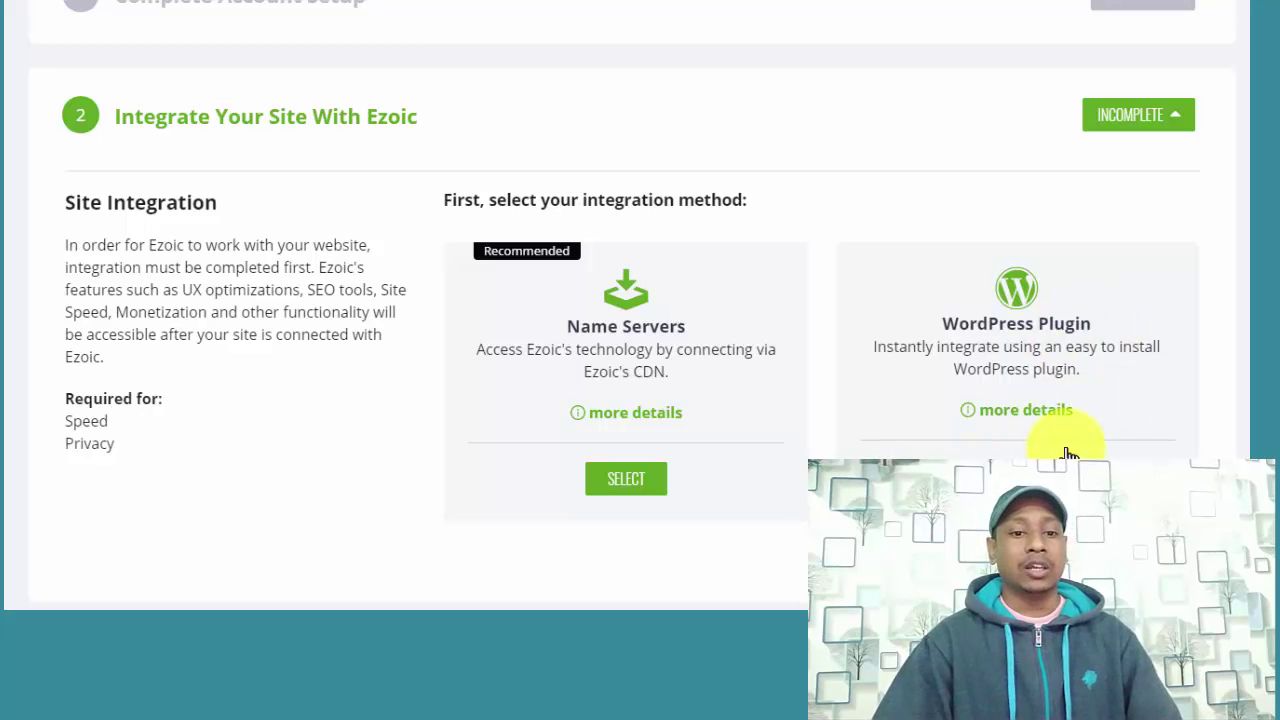
Select the WordPress Plugin integration method and read through its installation and activation instructions
left_click(1010, 290)
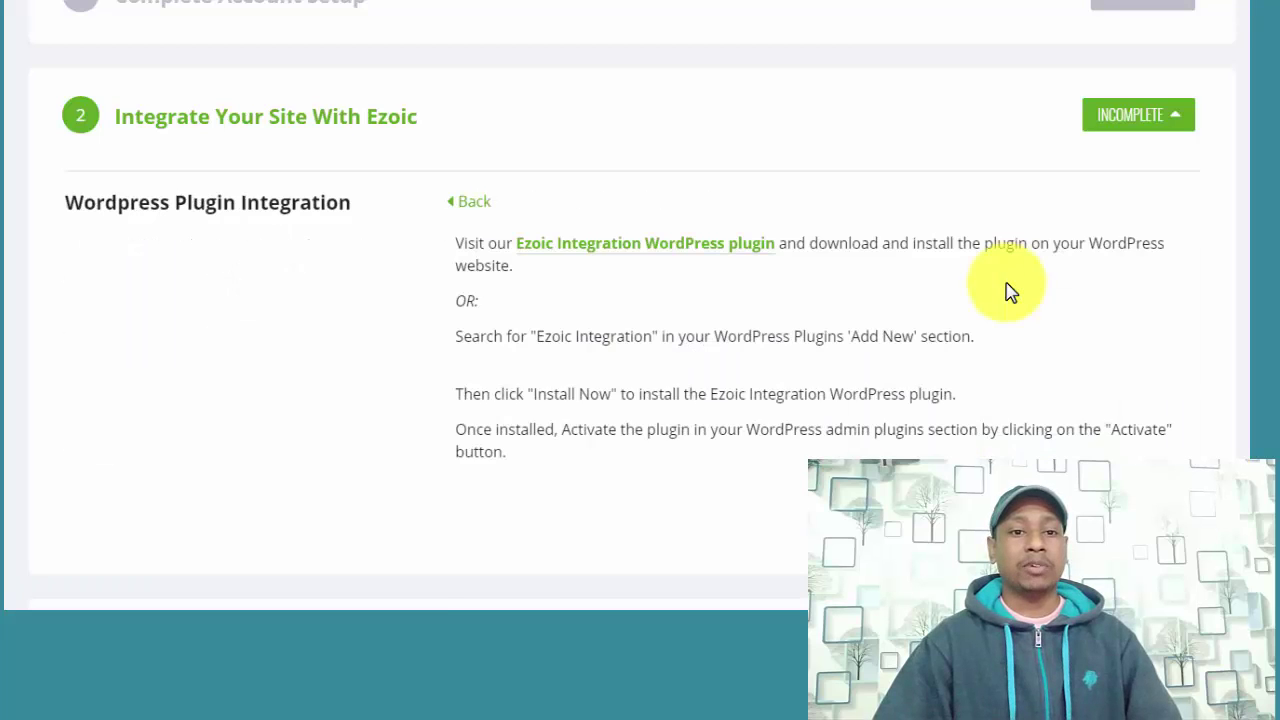
scroll(790, 330, "down", 3)
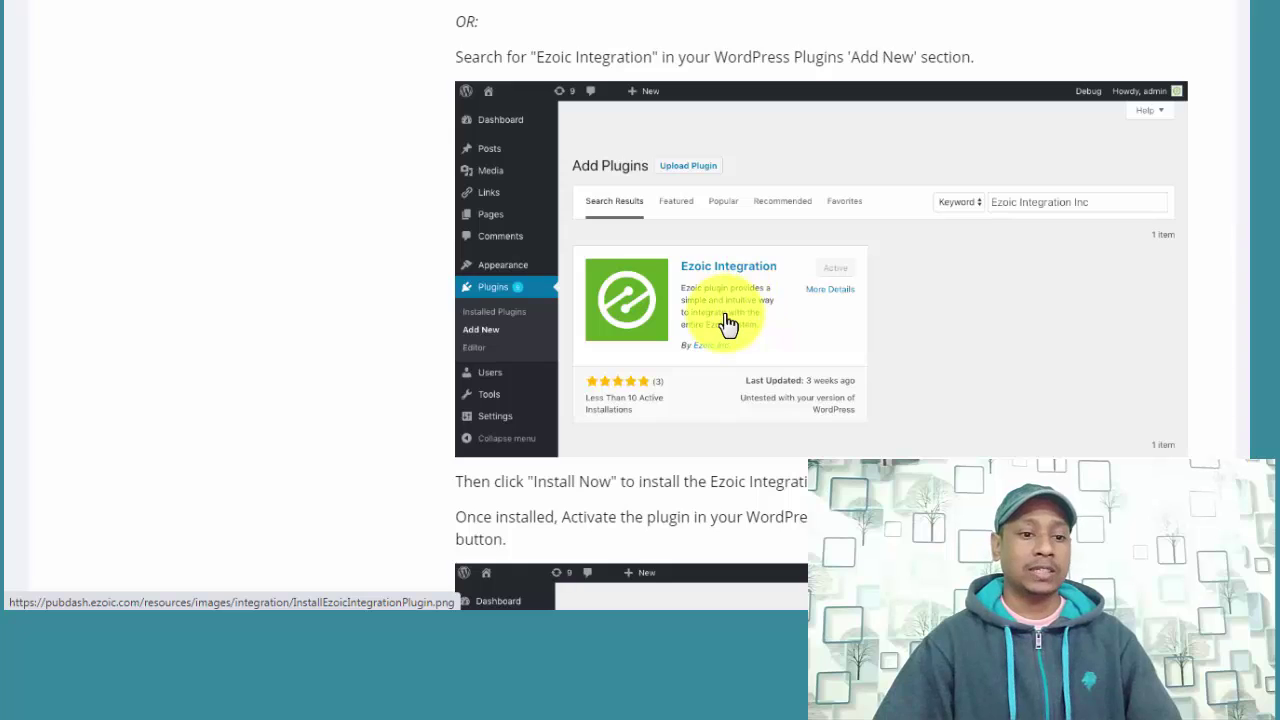
scroll(728, 323, "down", 3)
scroll(728, 323, "up", 6)
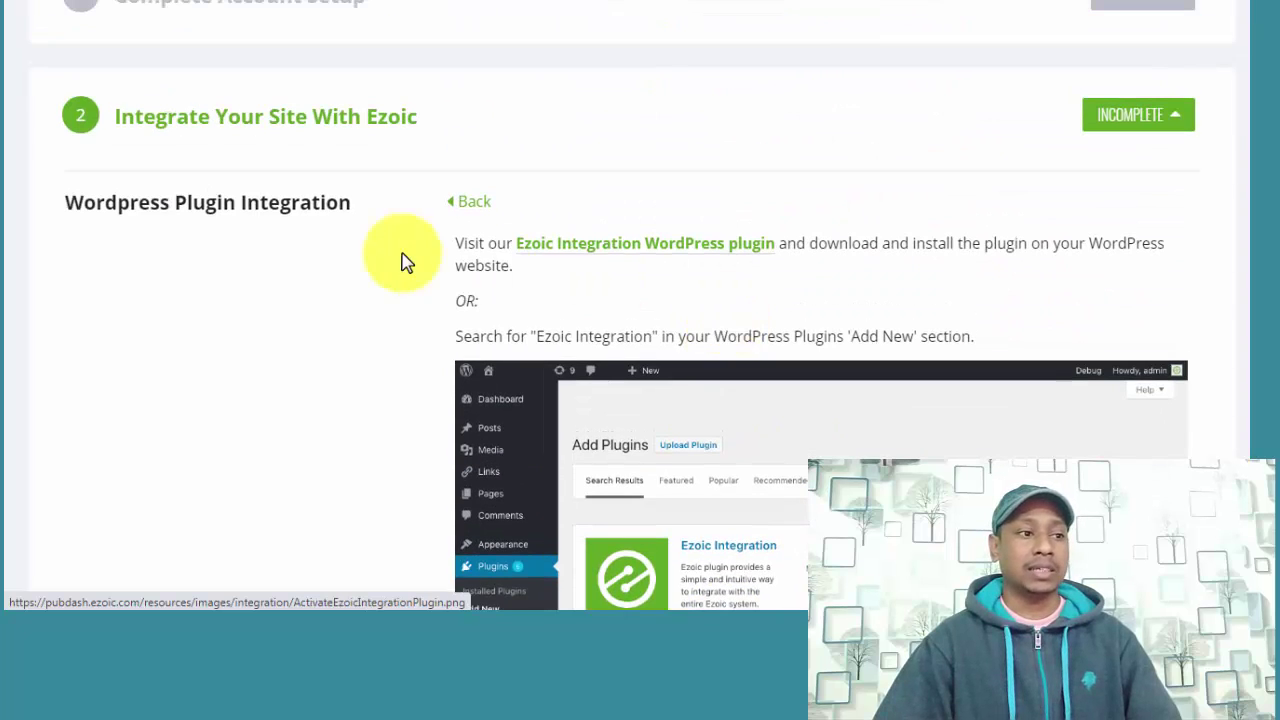
Go back from the WordPress plugin instructions to the choice between Name Servers and WordPress Plugin integration
left_click(657, 133)
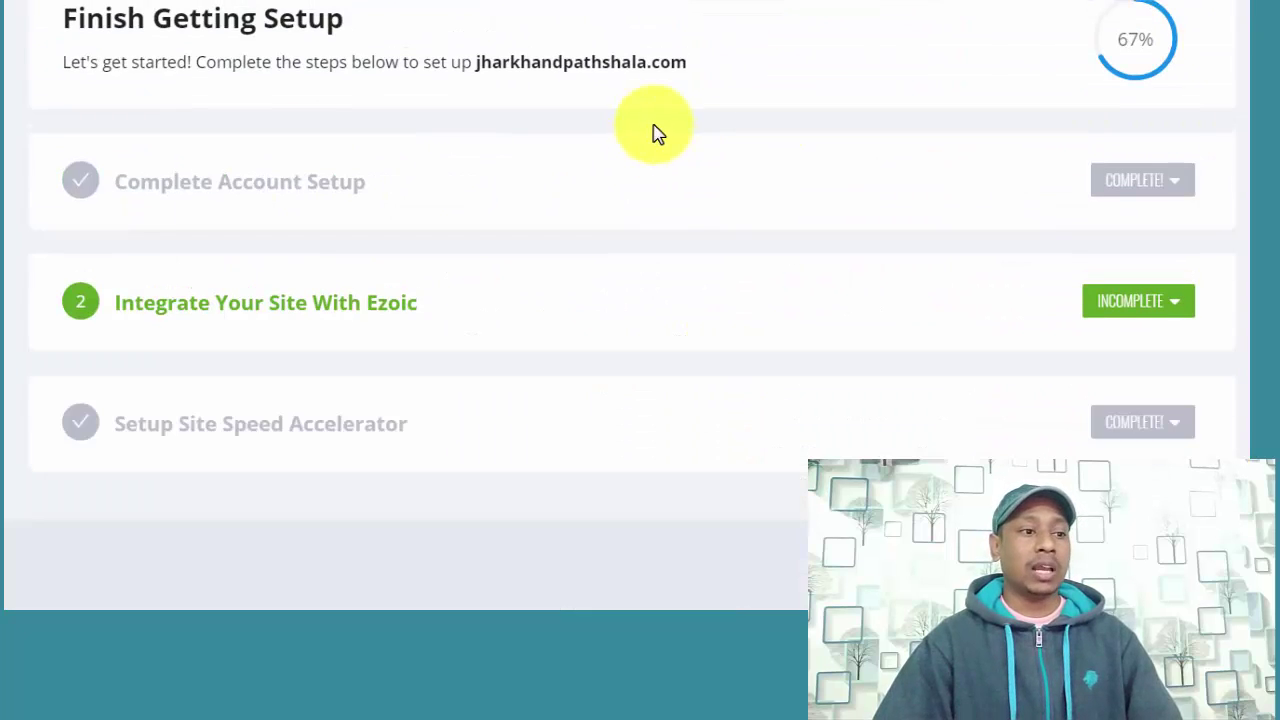
left_click(1155, 305)
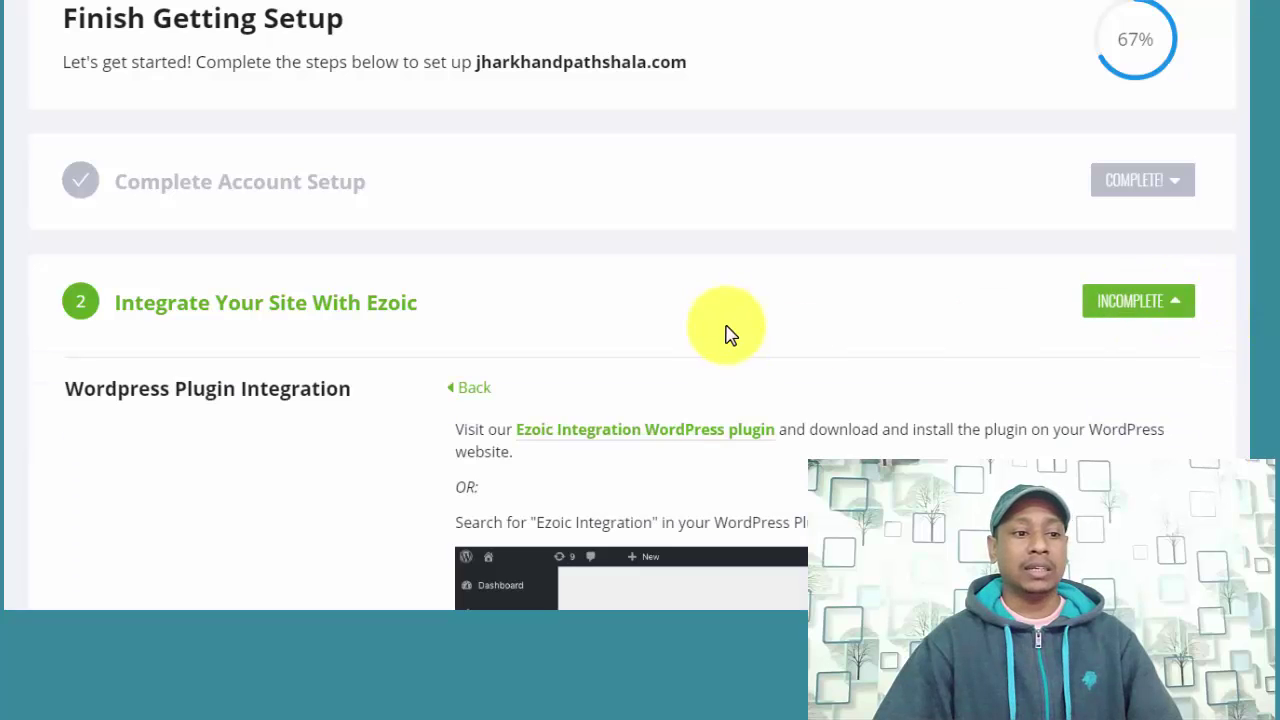
left_click(487, 383)
scroll(618, 345, "down", 3)
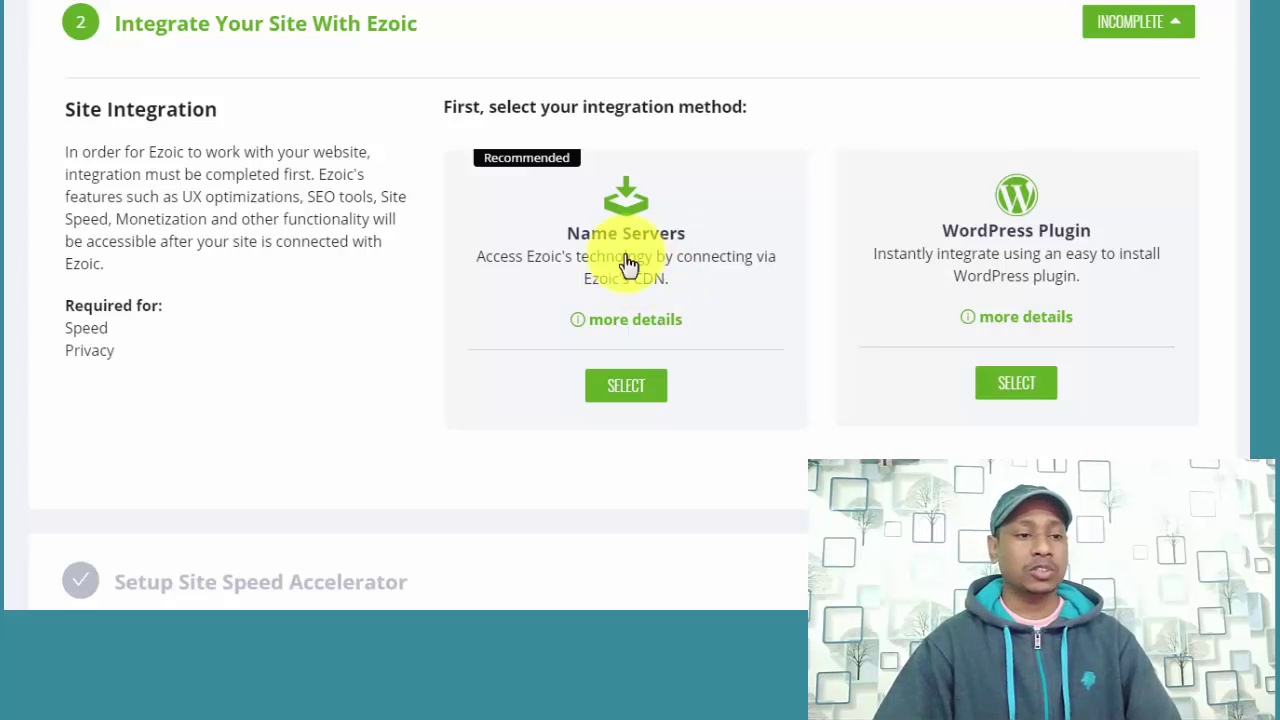
scroll(640, 262, "up", 1)
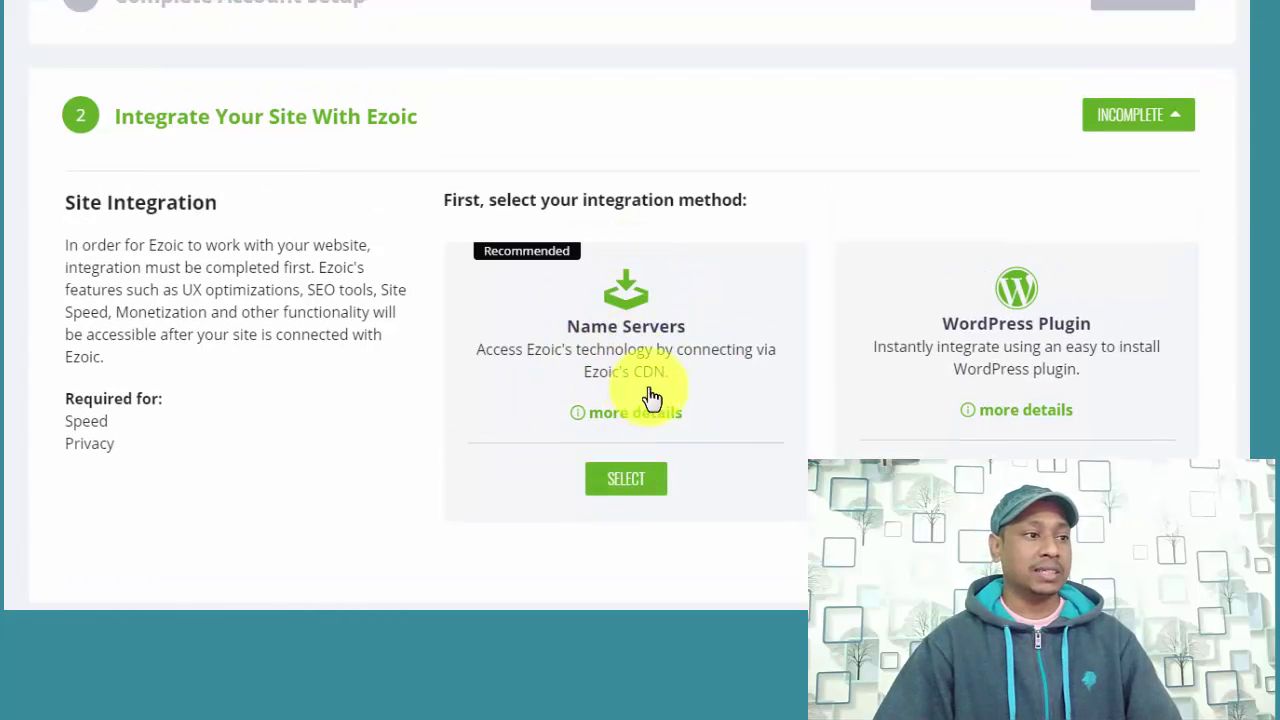
Review the Finish Getting Setup heading, the site being set up and the Name Servers and WordPress Plugin integration options
scroll(651, 380, "up", 3)
scroll(677, 376, "down", 1)
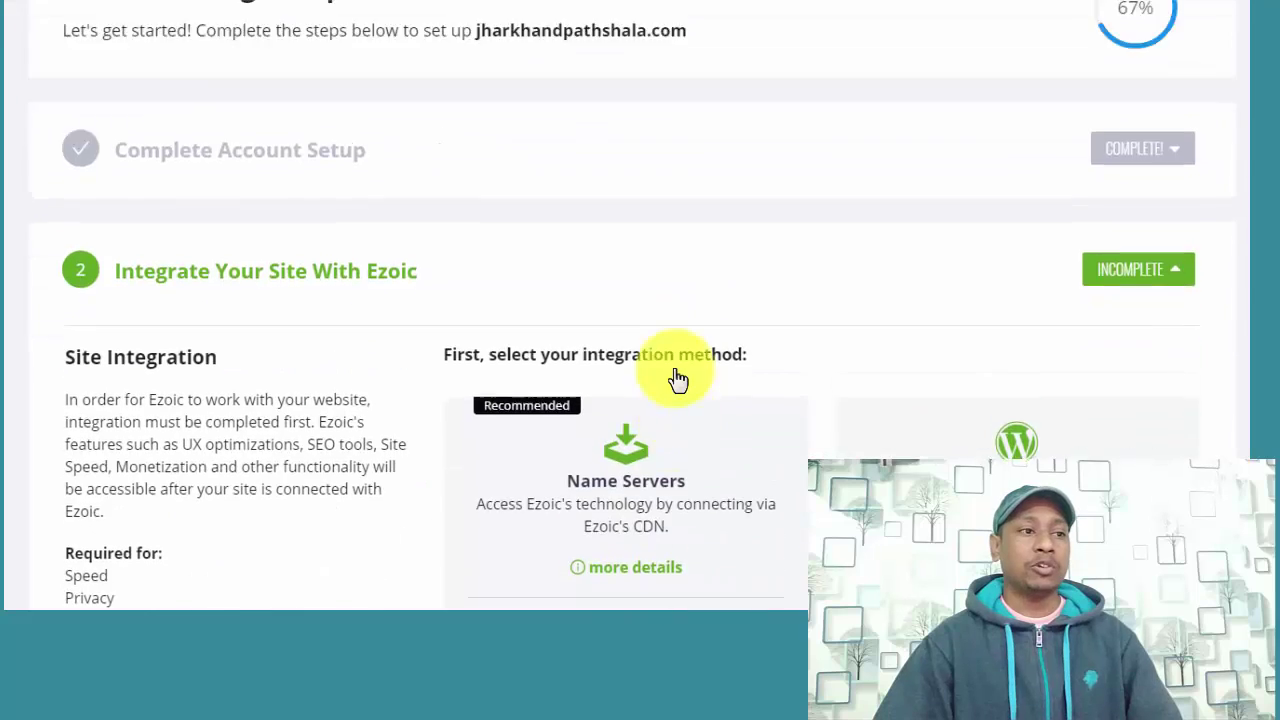
scroll(677, 378, "up", 3)
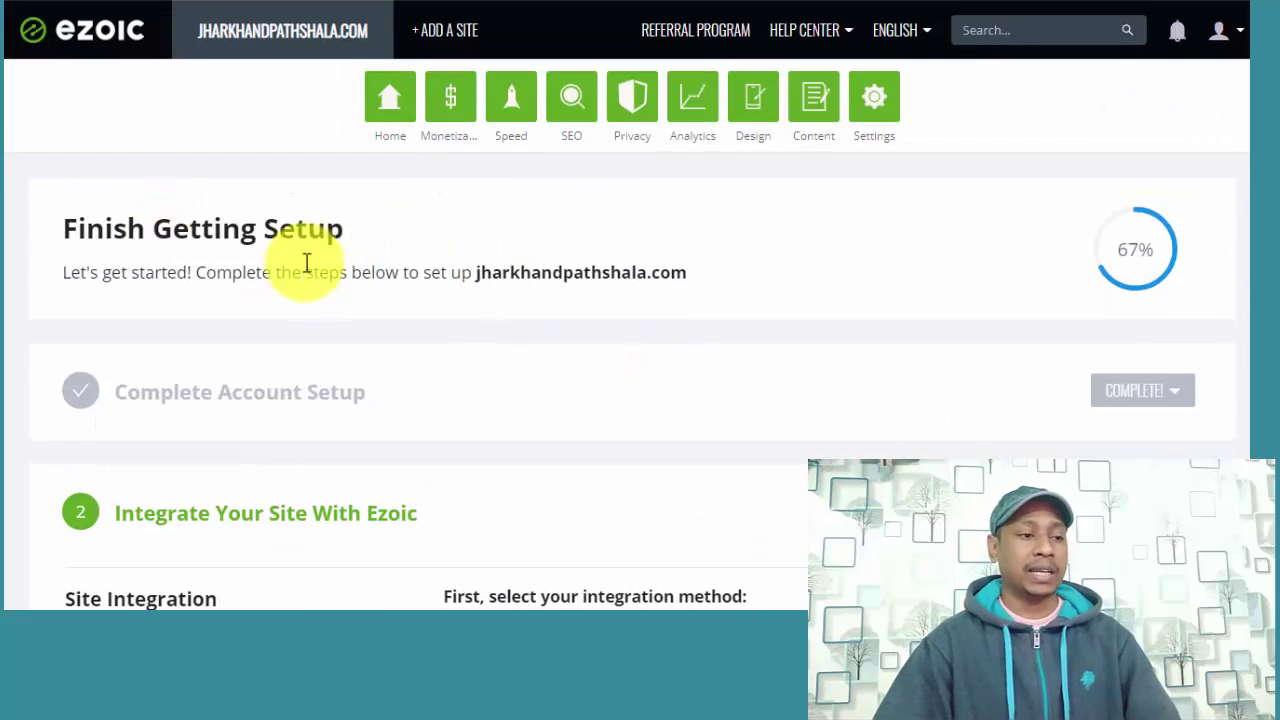
left_click_drag(63, 229, 345, 230)
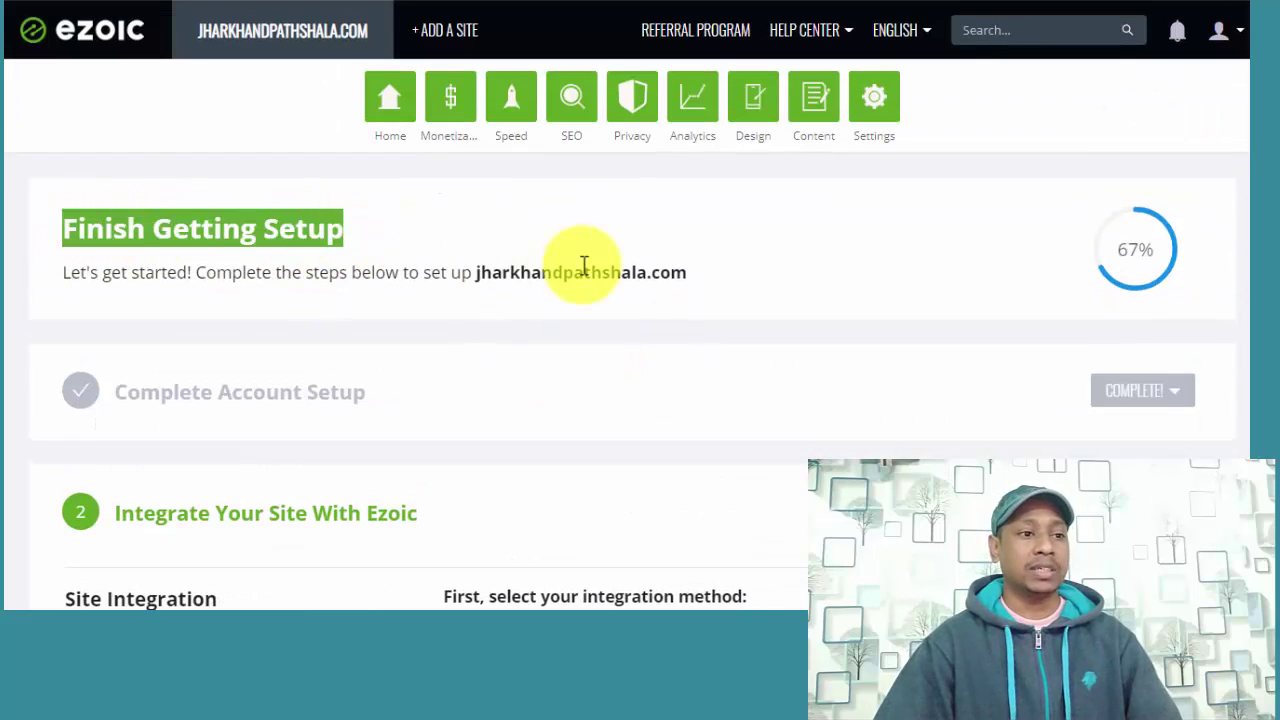
left_click_drag(411, 274, 697, 258)
scroll(651, 263, "down", 5)
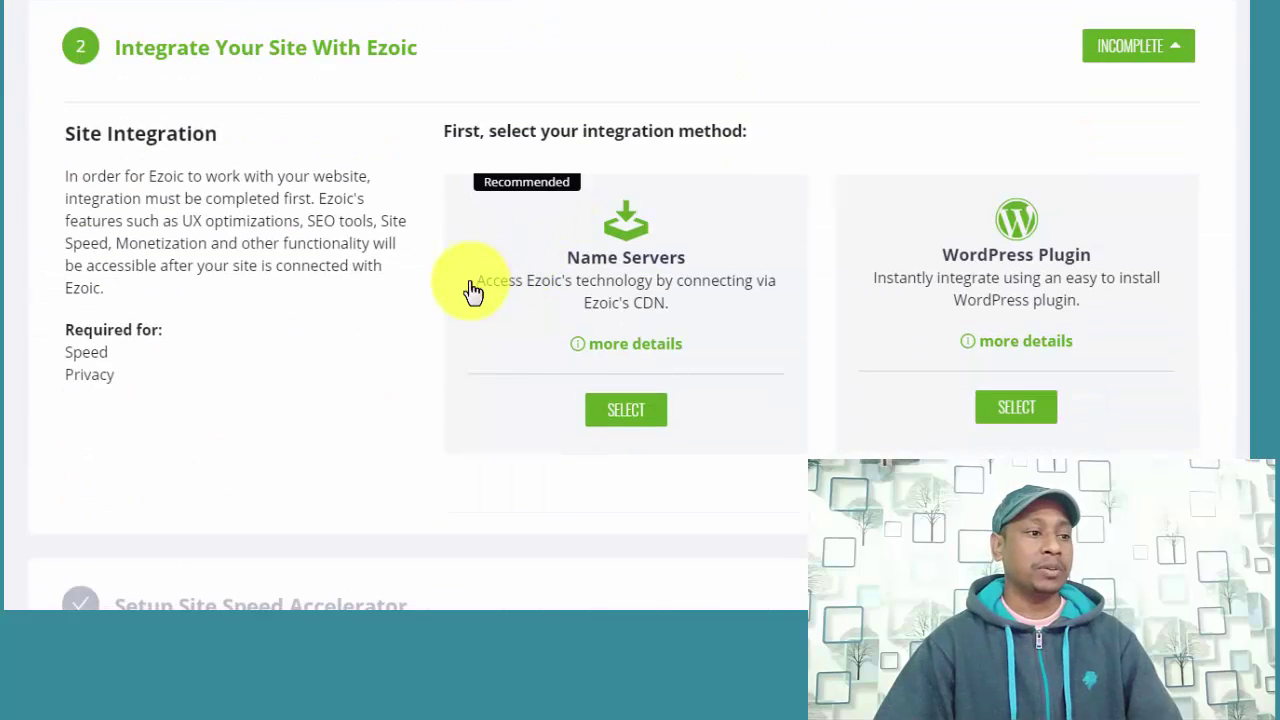
scroll(473, 290, "up", 5)
left_click(391, 269)
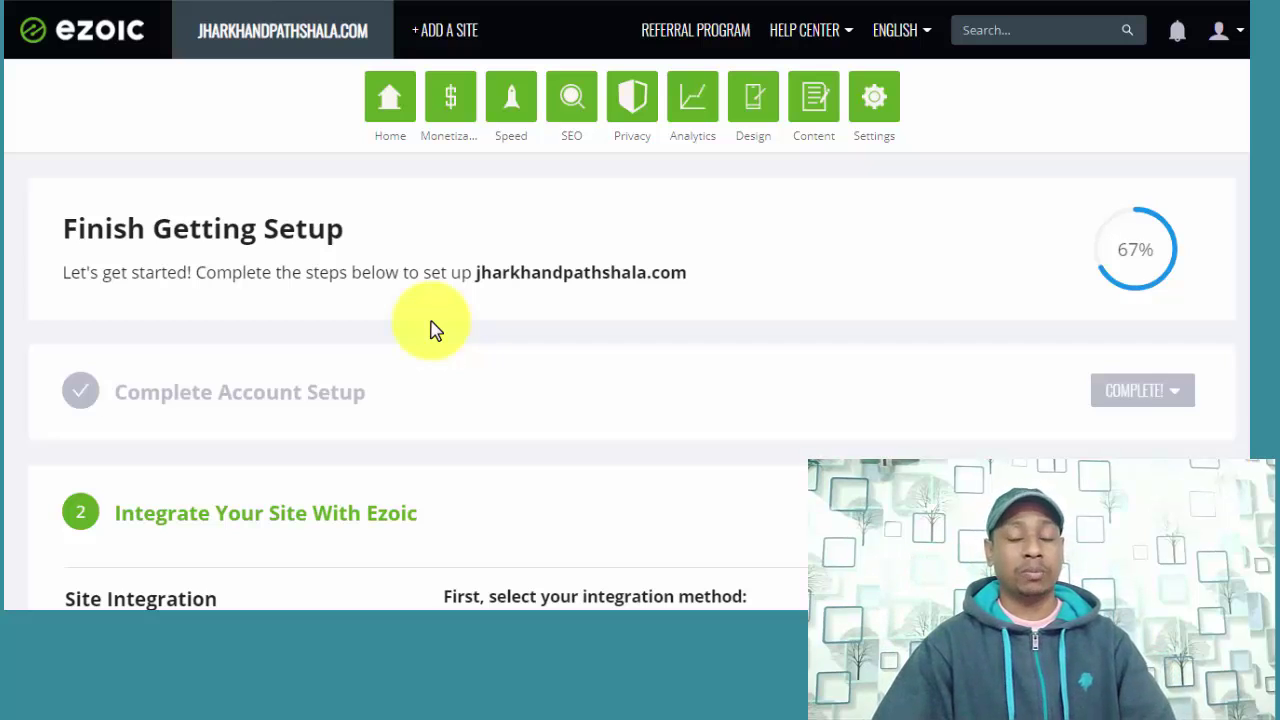
Open Monetization and read the site's approval decision and the list of recommended content and traffic resources
left_click(443, 118)
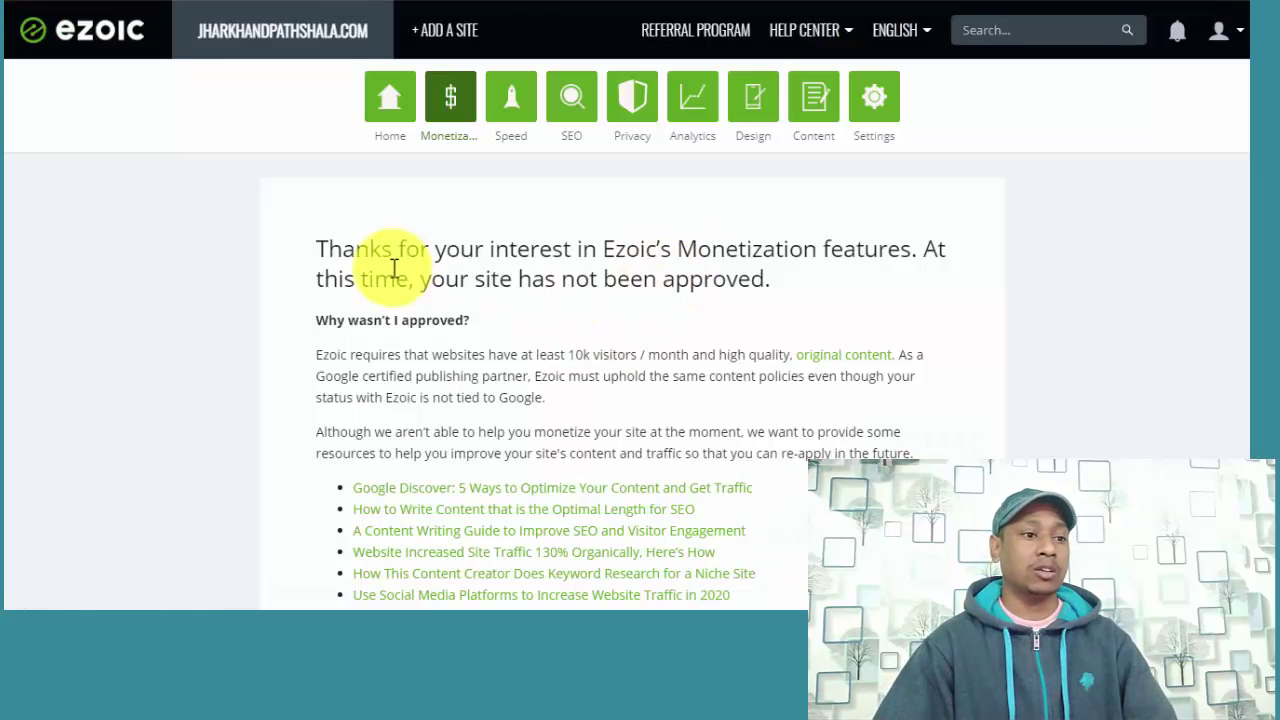
left_click_drag(333, 250, 868, 305)
left_click_drag(474, 274, 823, 289)
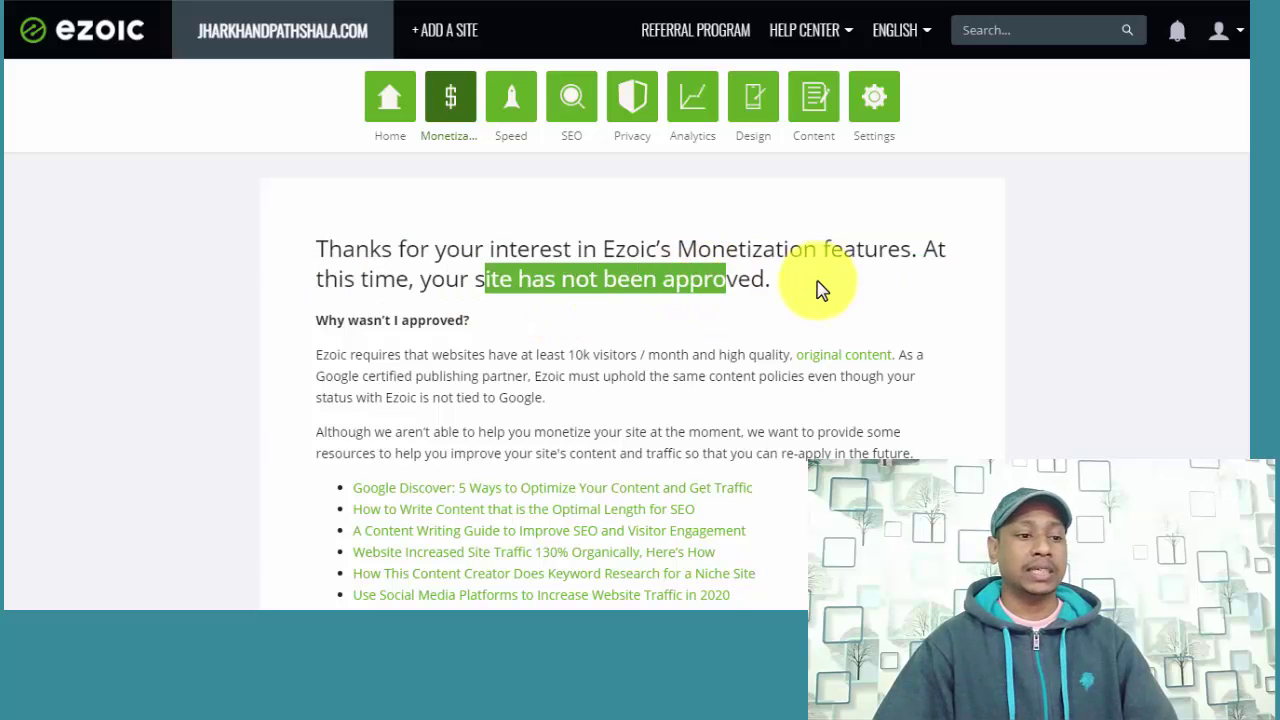
scroll(816, 284, "down", 3)
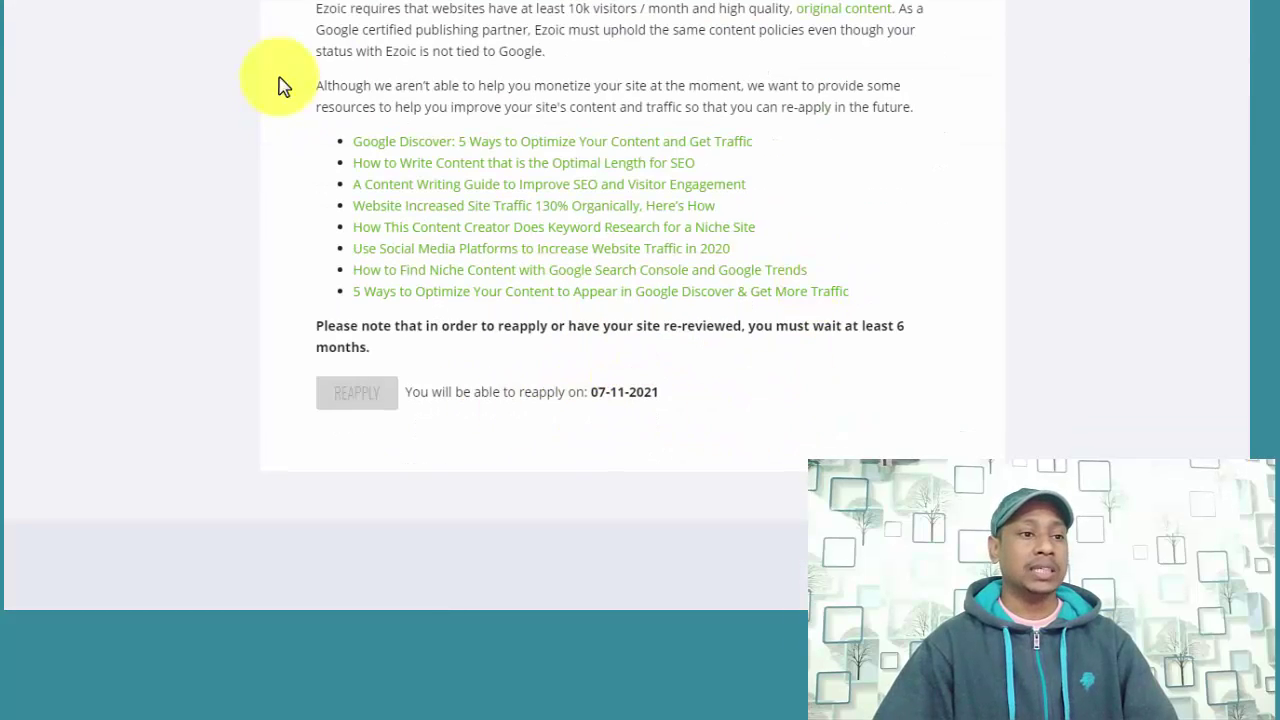
left_click_drag(330, 138, 866, 292)
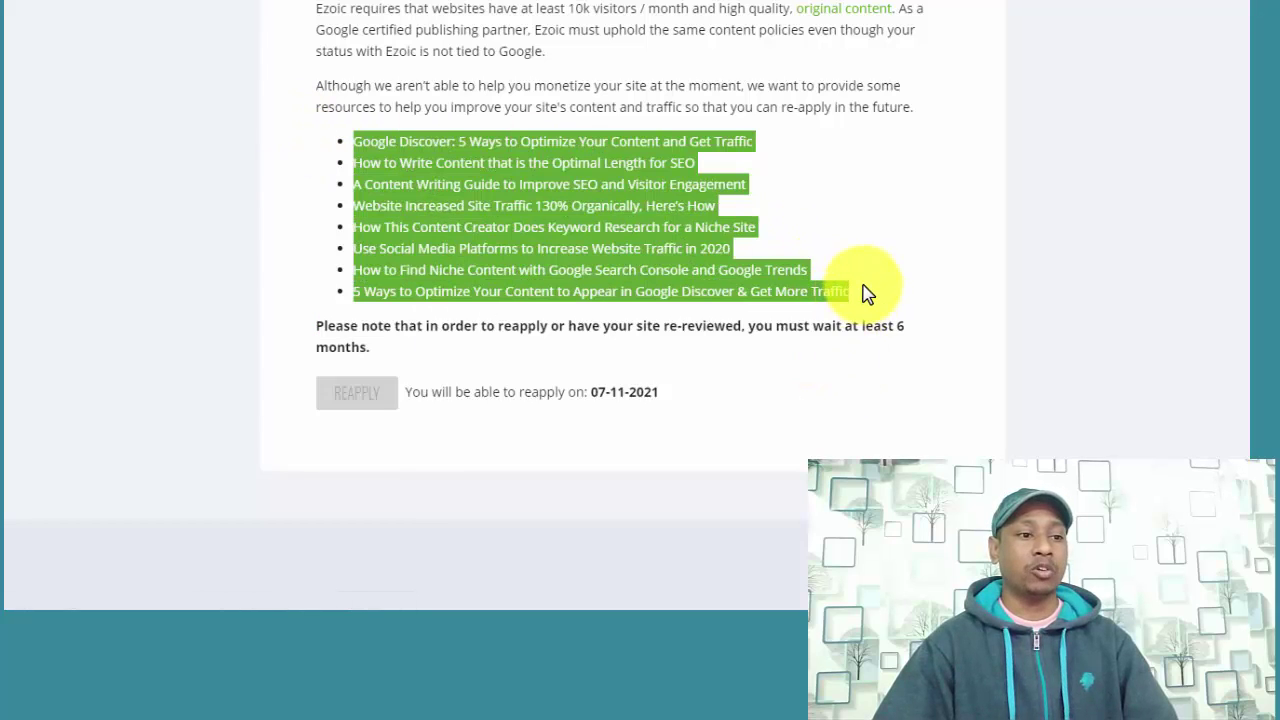
left_click(752, 358)
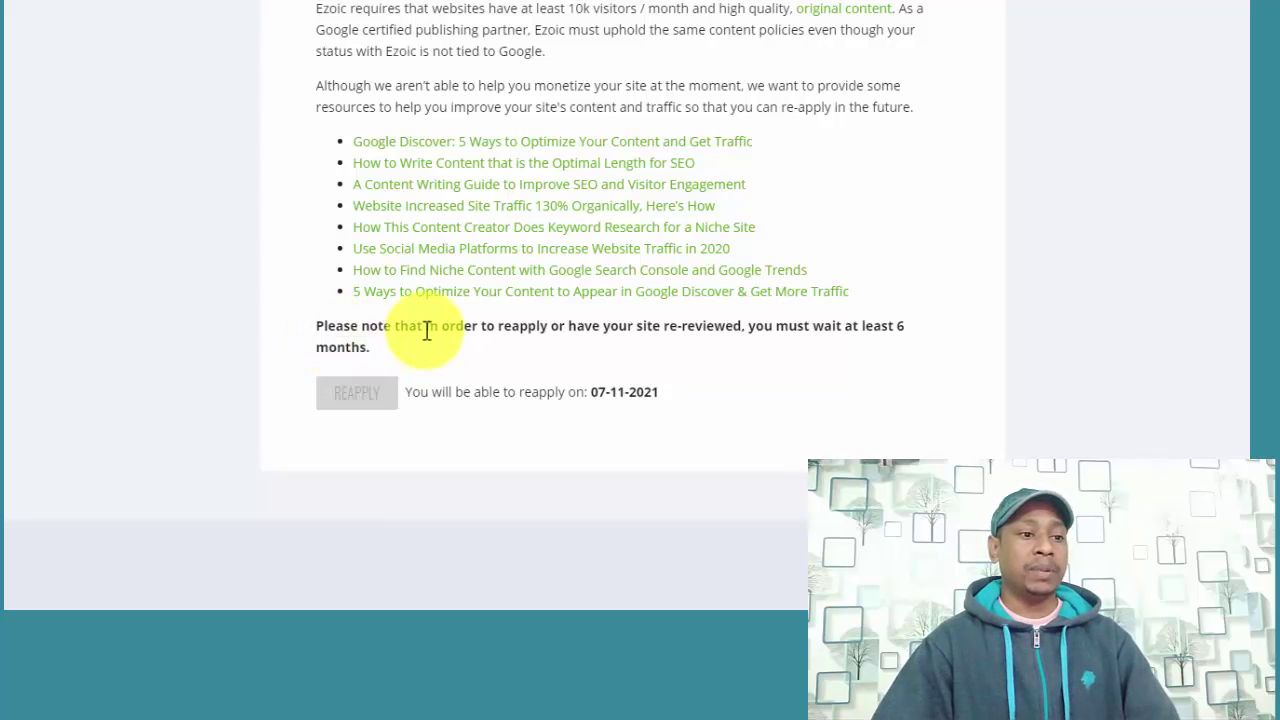
Examine the note on the waiting period for a re-review and the date from which the site can reapply
left_click_drag(336, 328, 430, 330)
left_click(509, 329)
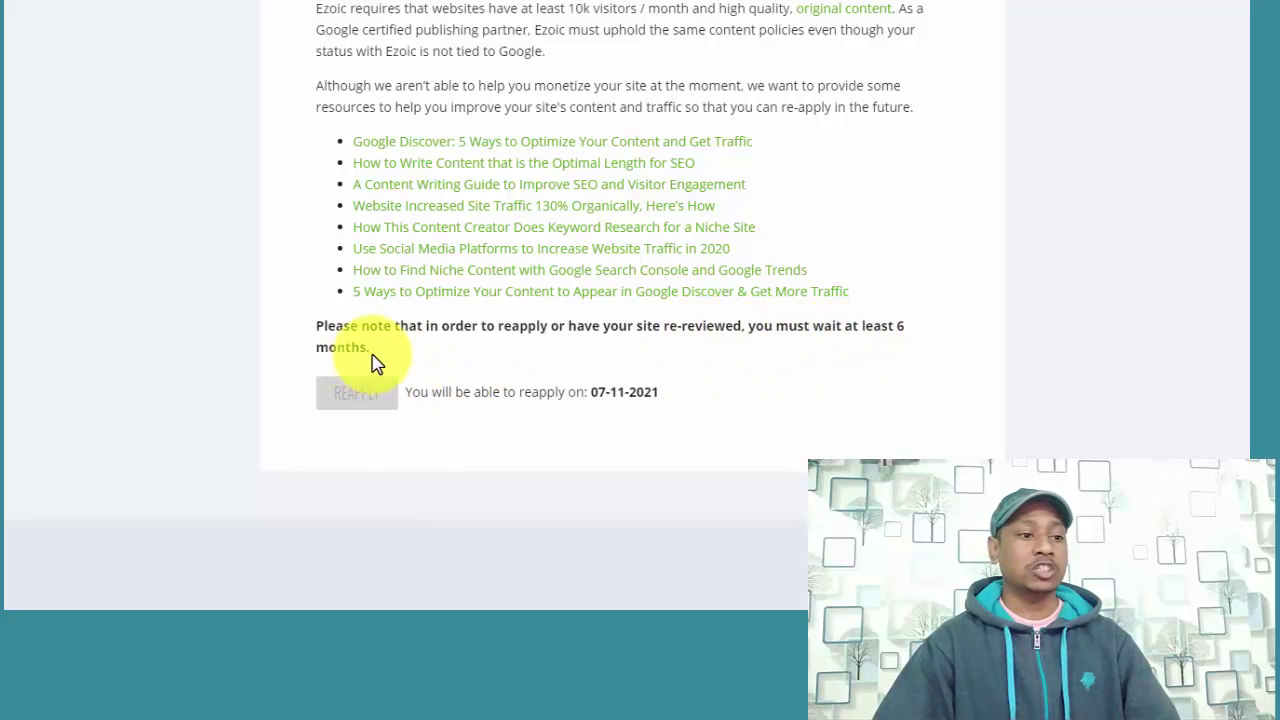
left_click_drag(372, 362, 320, 331)
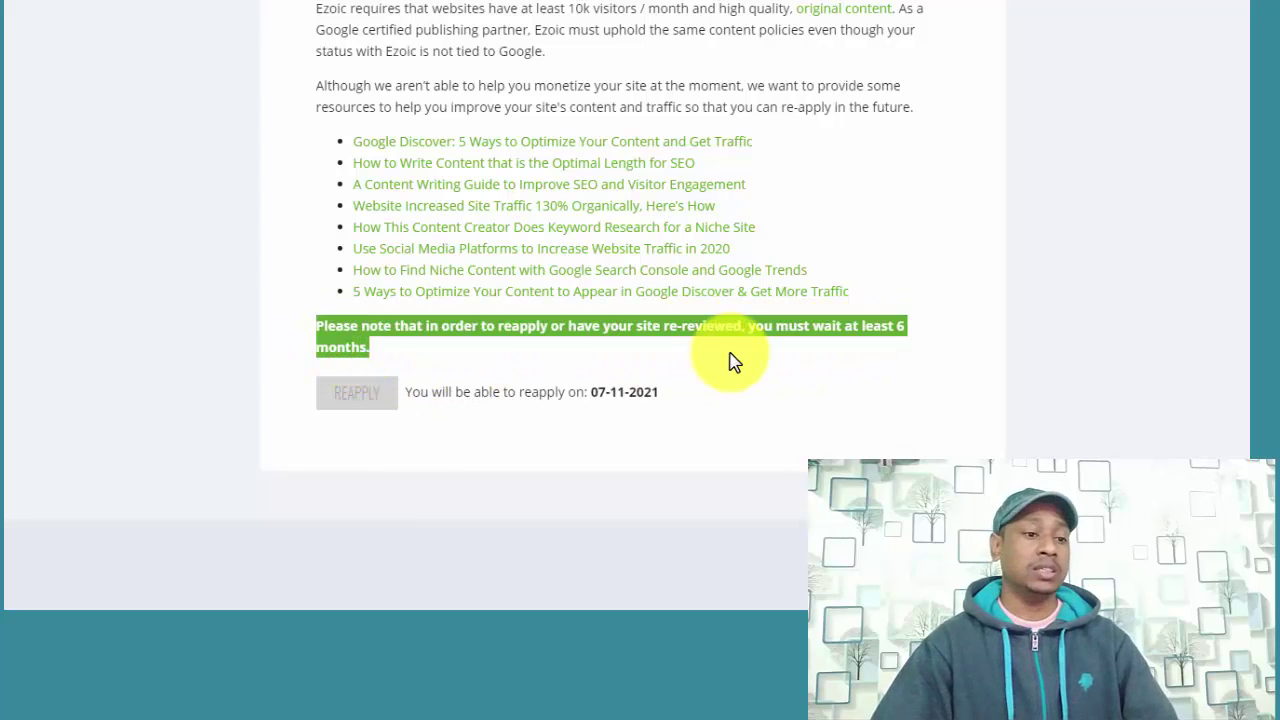
left_click(580, 470)
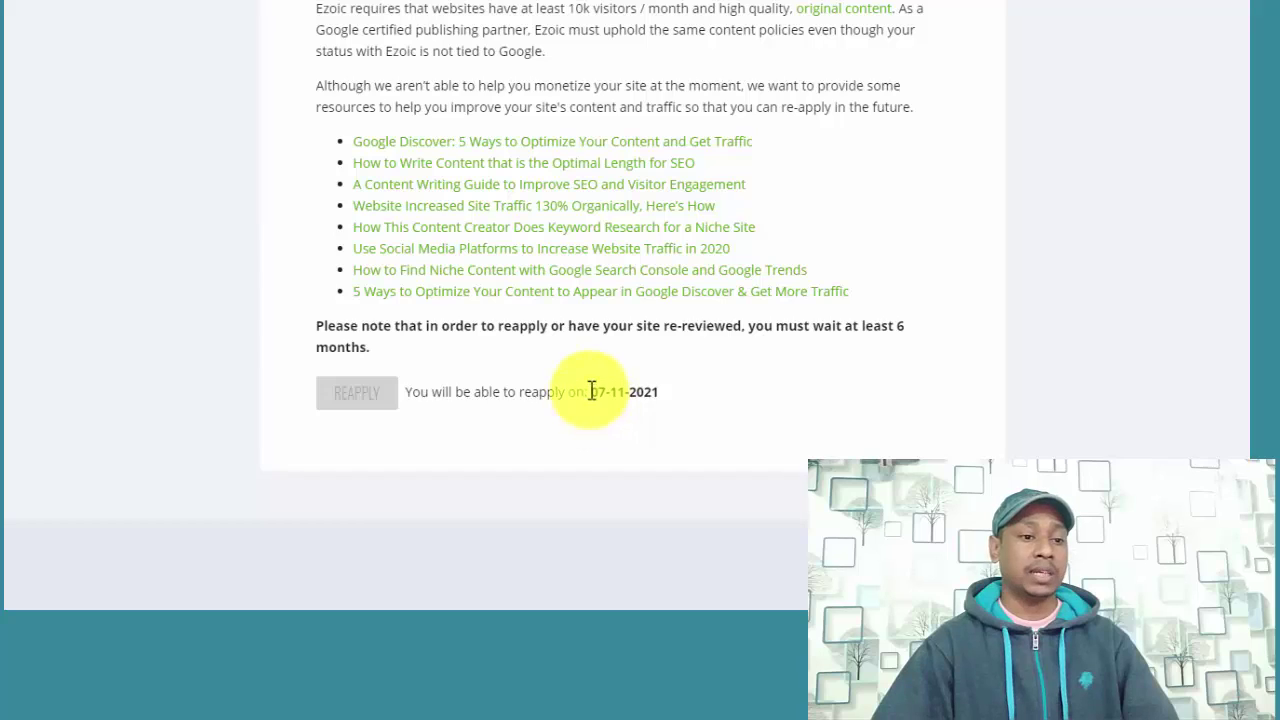
left_click_drag(588, 391, 742, 391)
left_click(670, 420)
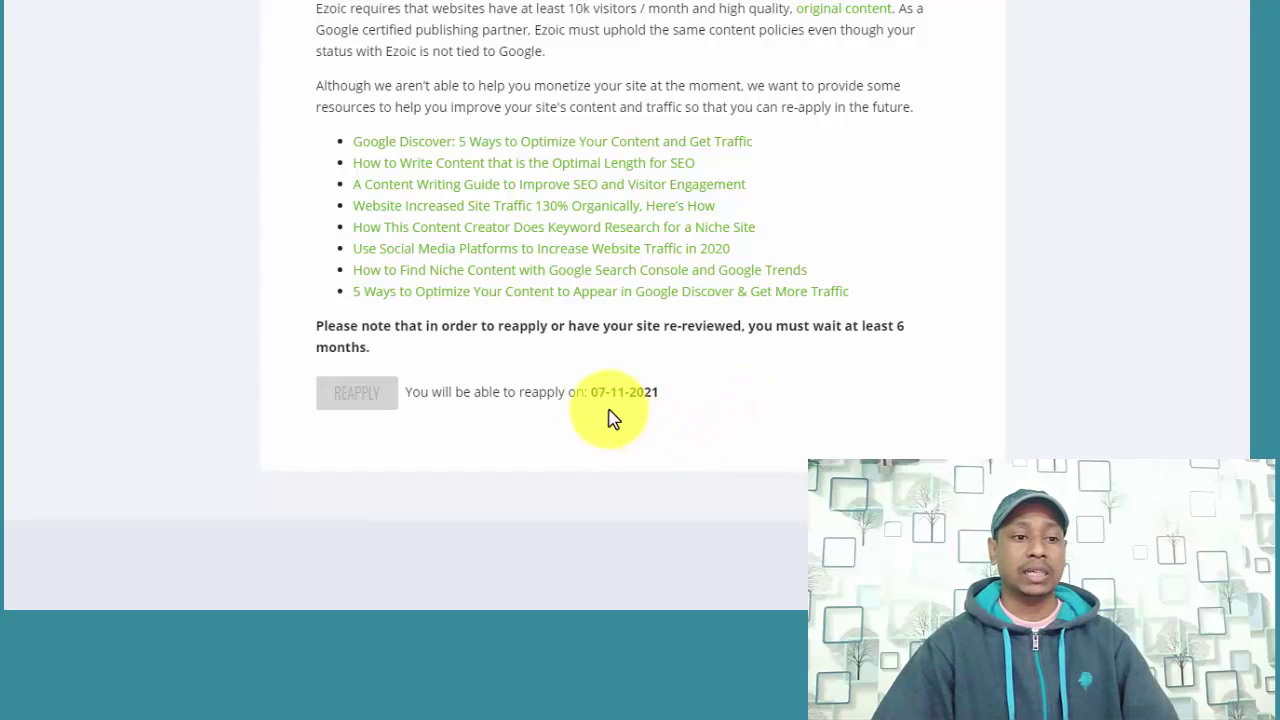
left_click_drag(598, 392, 672, 403)
left_click_drag(588, 392, 694, 403)
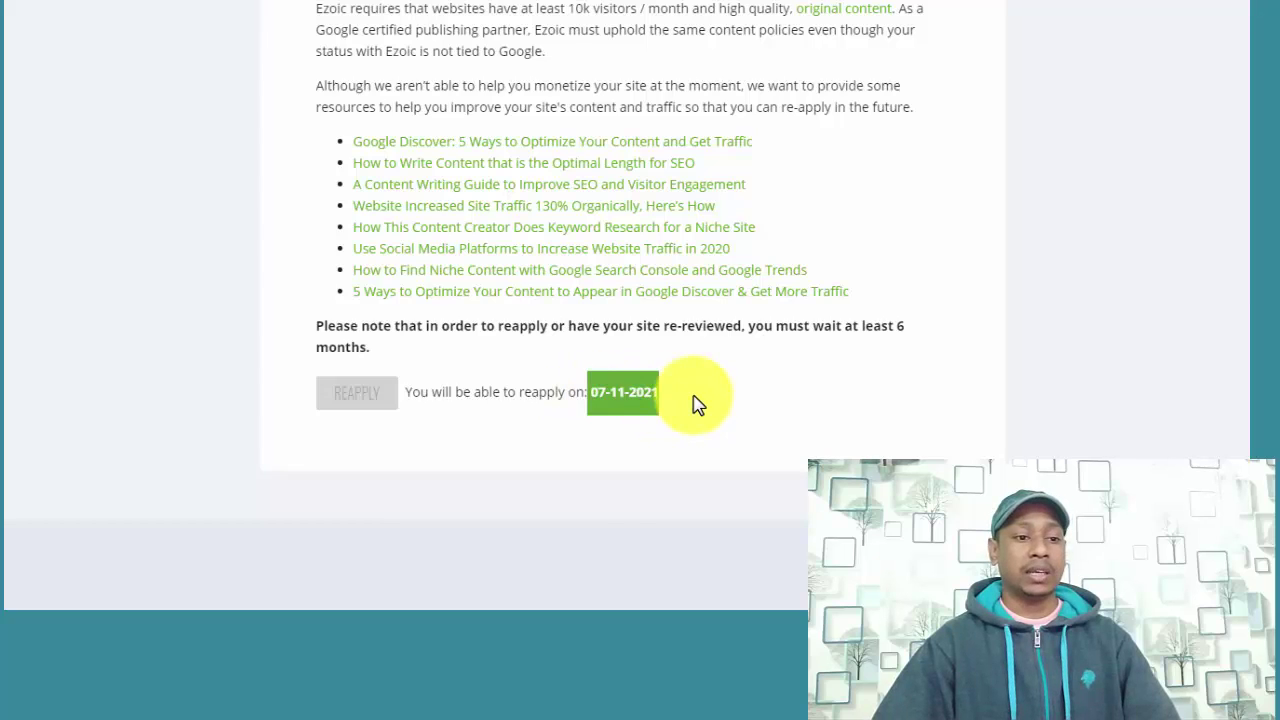
left_click(584, 392)
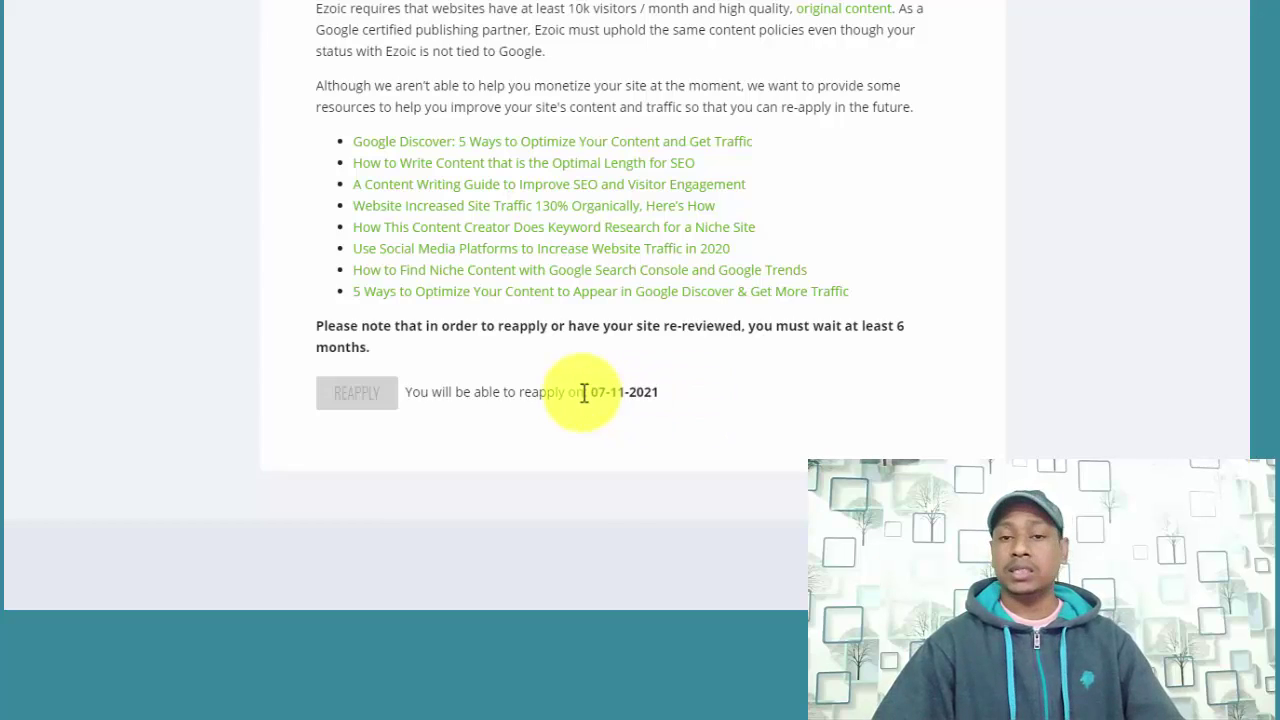
Look over the whole Monetization decision page again, and return to the site's Home overview
scroll(763, 400, "up", 4)
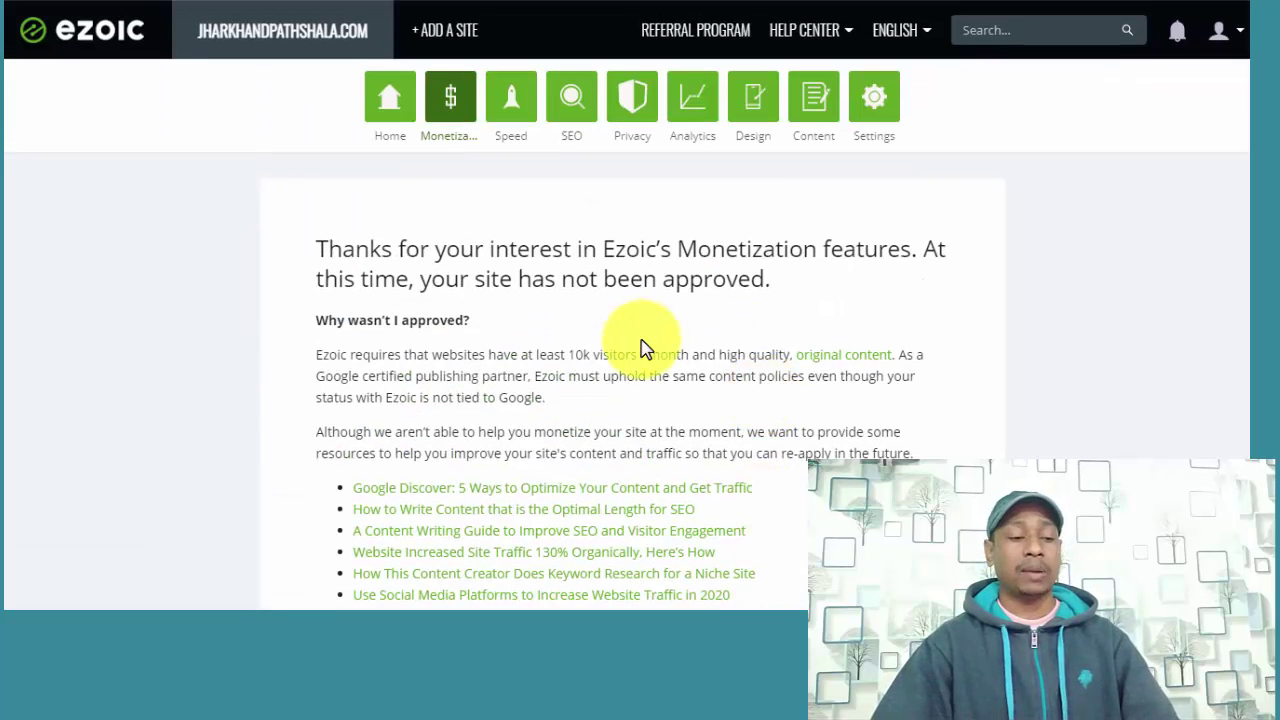
scroll(700, 346, "down", 4)
scroll(775, 343, "up", 4)
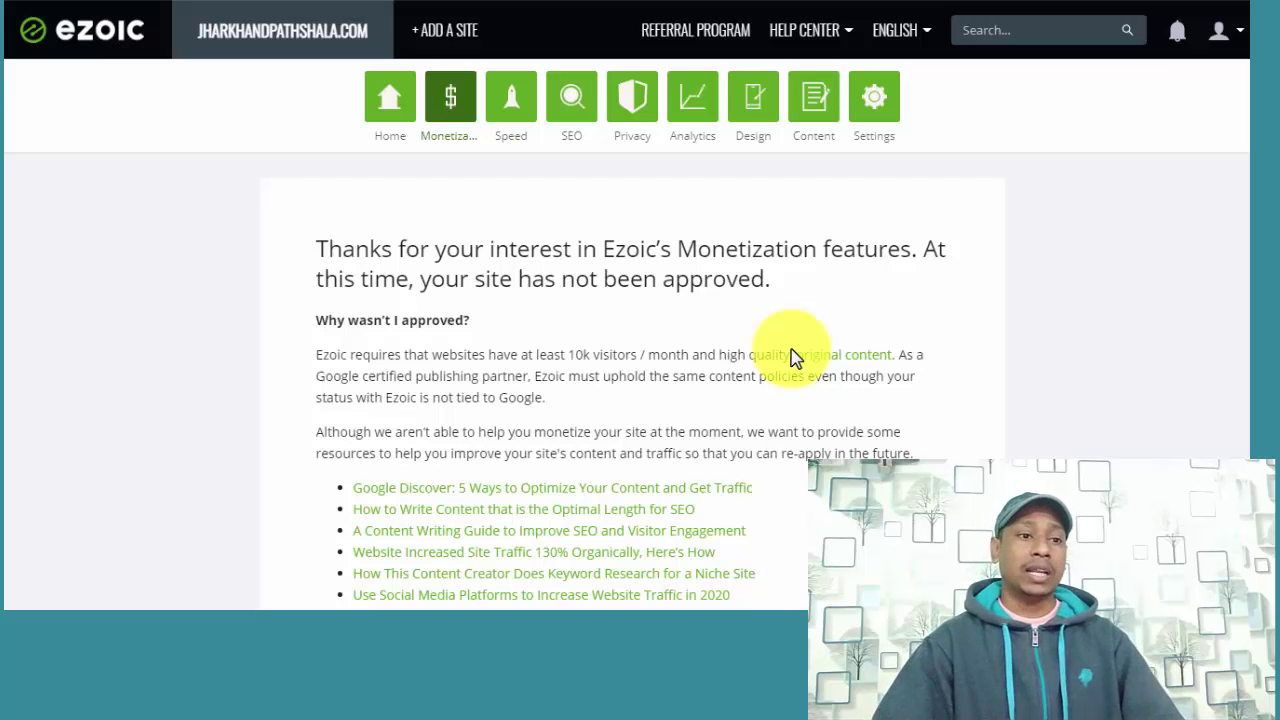
left_click(390, 98)
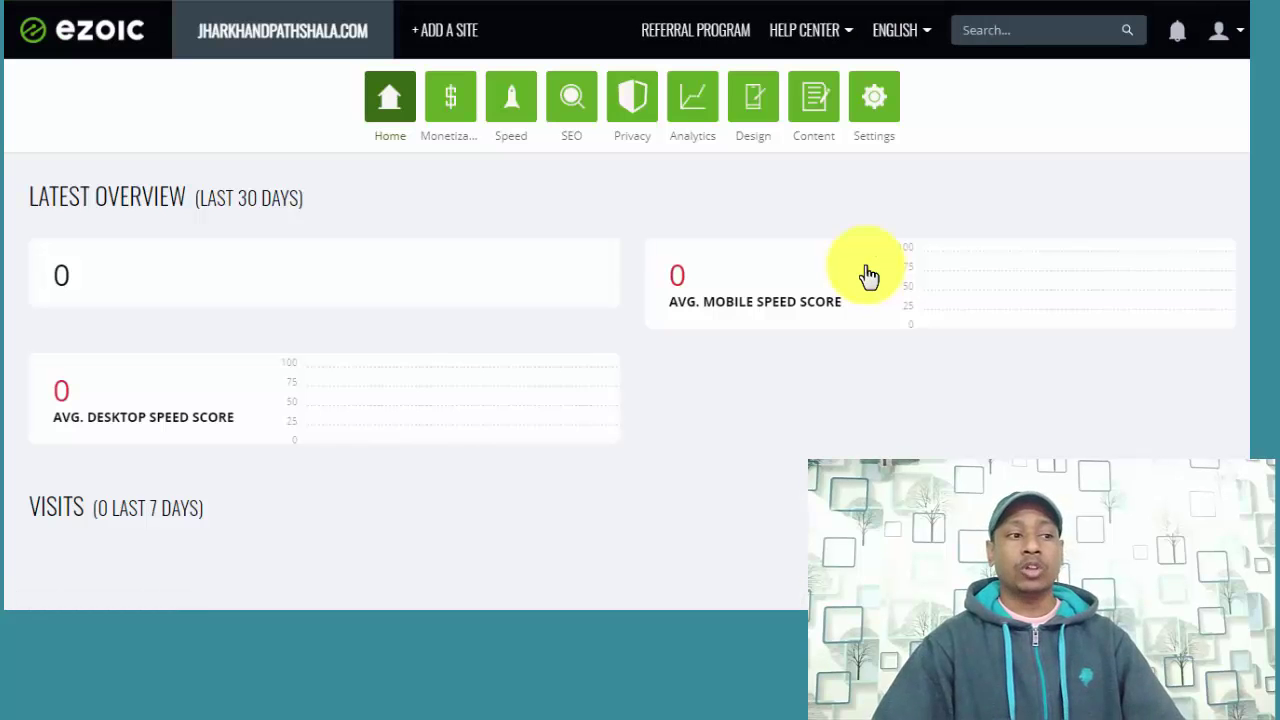